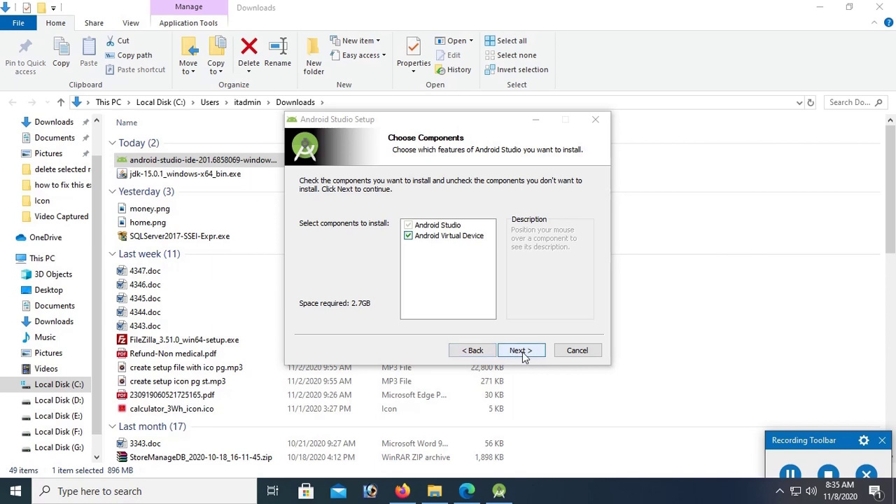
Step: Keep both components, the default install location and the default Start Menu folder, and start installing
{"action": "left_click", "coordinate": [522, 351]}
{"action": "left_click", "coordinate": [522, 352]}
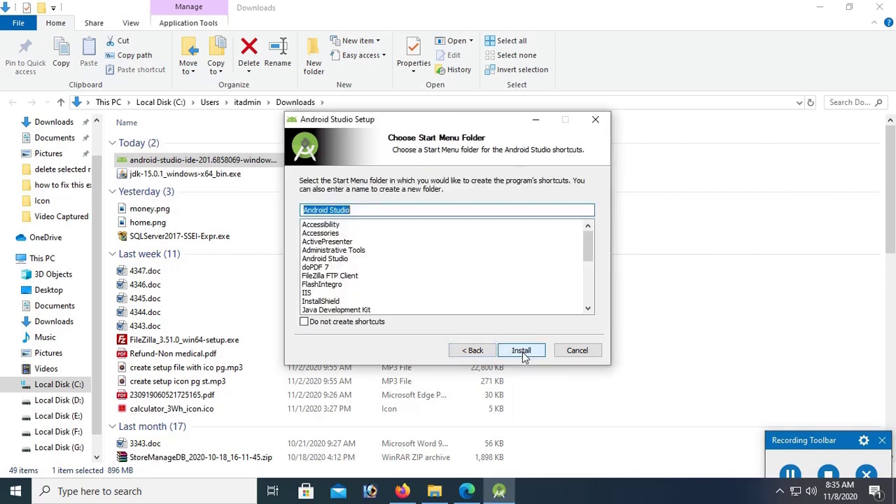
{"action": "left_click", "coordinate": [522, 352]}
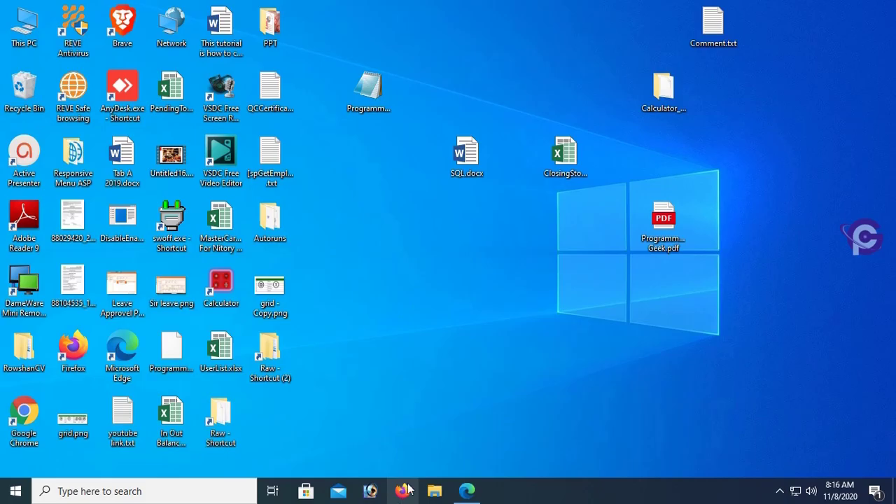
Step: Open Firefox and go to google.com
{"action": "left_click", "coordinate": [407, 490]}
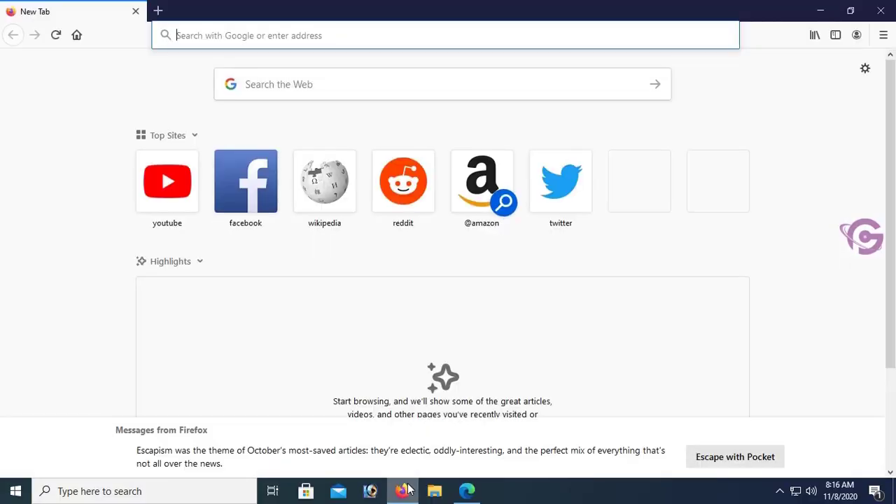
{"action": "type", "text": "go"}
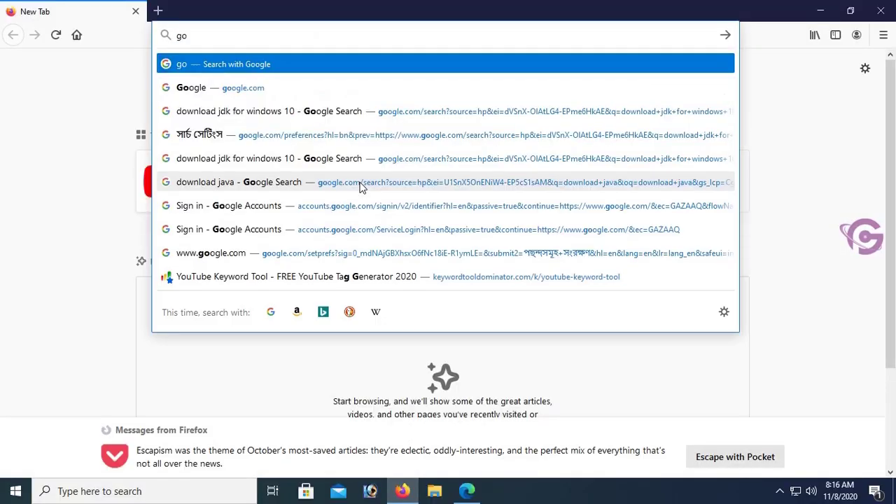
{"action": "key", "text": "Down"}
{"action": "key", "text": "Down"}
{"action": "key", "text": "Down"}
{"action": "key", "text": "Down"}
{"action": "key", "text": "Down"}
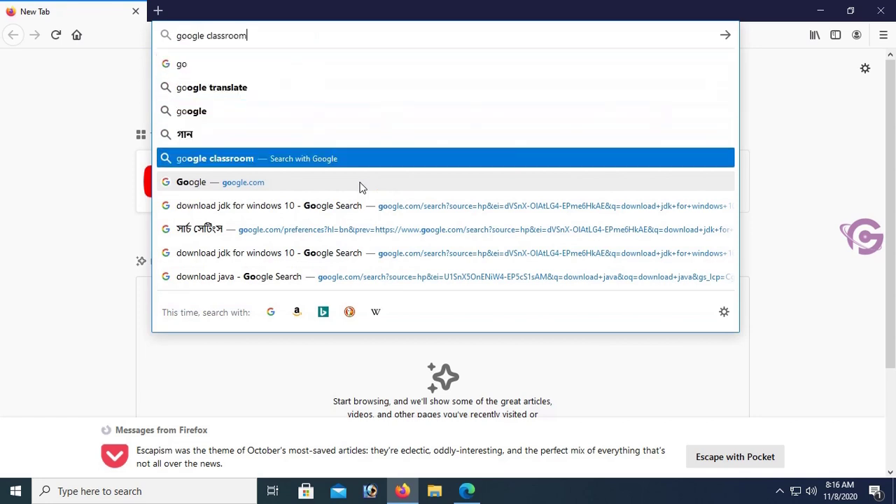
{"action": "key", "text": "Return"}
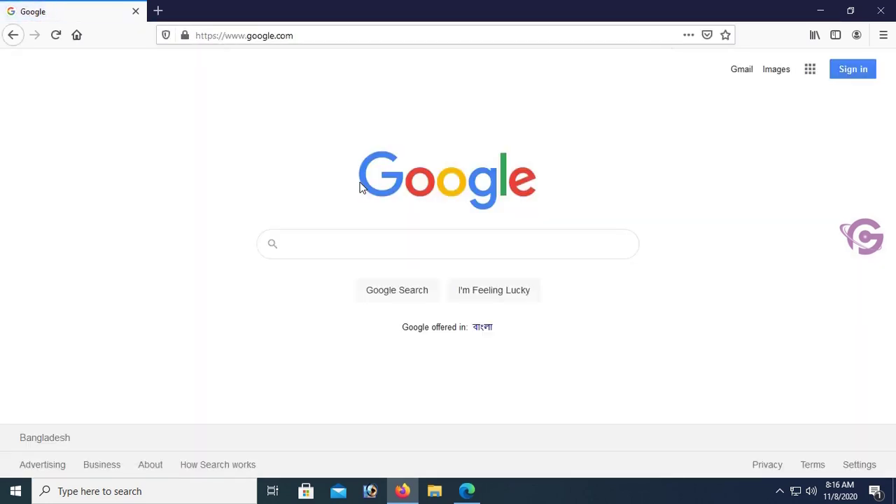
Step: Search Google for 'download jdk for windows 10'
{"action": "type", "text": "down"}
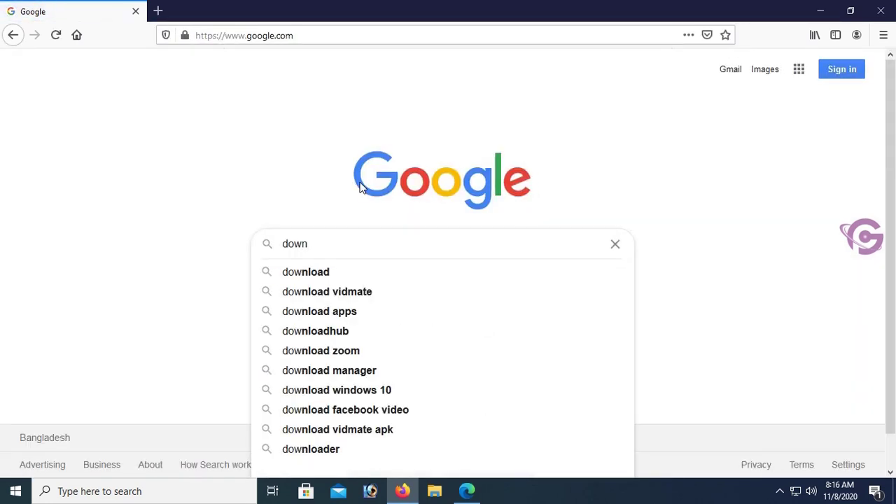
{"action": "type", "text": "load jdk"}
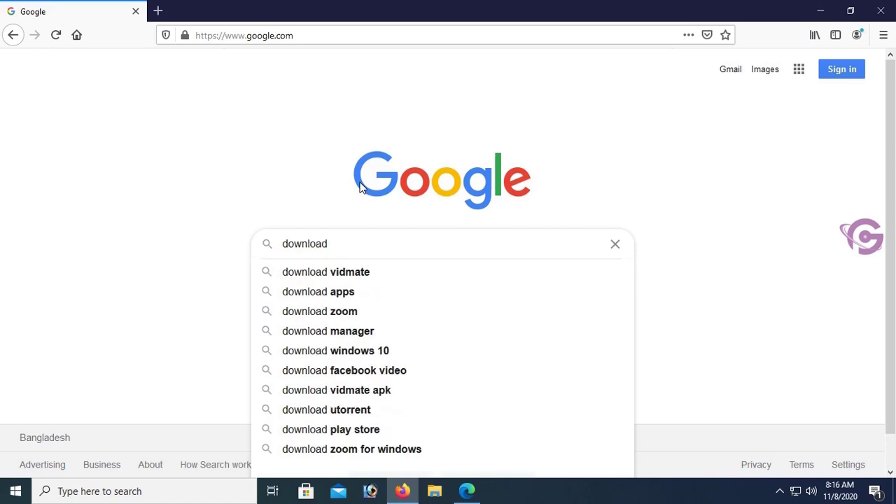
{"action": "key", "text": "Down"}
{"action": "key", "text": "Down"}
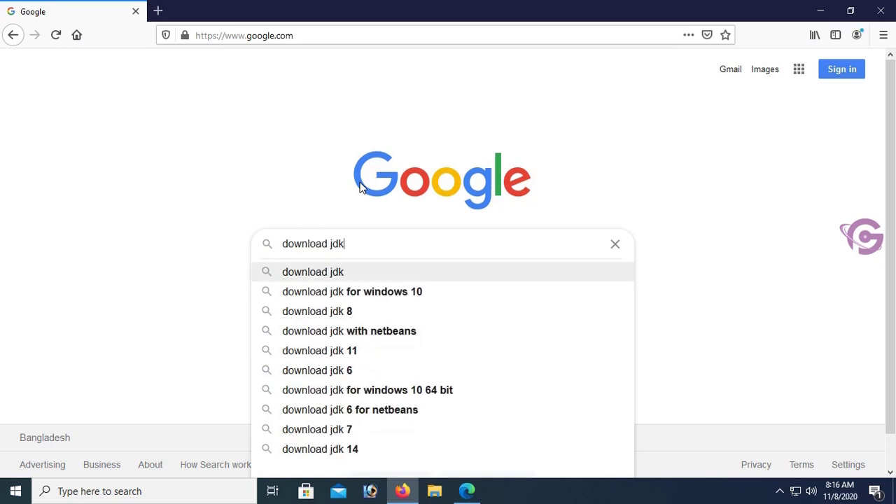
{"action": "key", "text": "Return"}
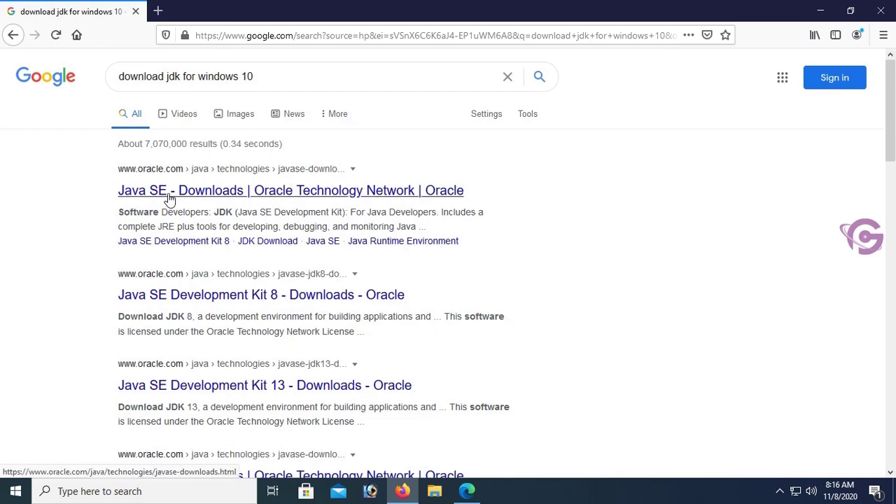
Step: Open the Java SE Downloads result in a new tab and go to the JDK 15 download page
{"action": "right_click", "coordinate": [325, 196]}
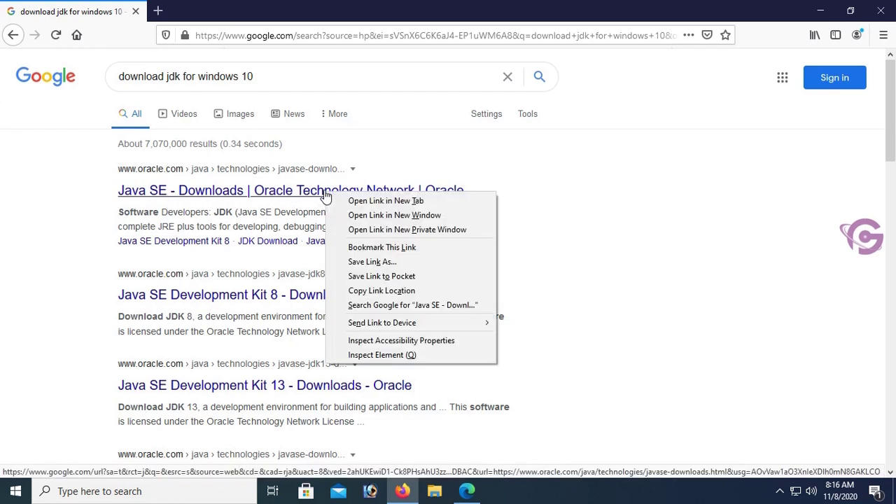
{"action": "left_click", "coordinate": [368, 202]}
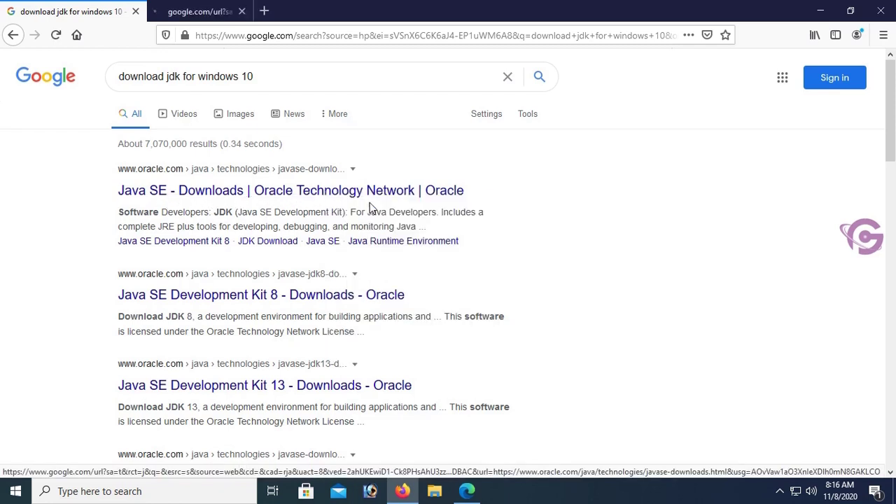
{"action": "left_click", "coordinate": [226, 13]}
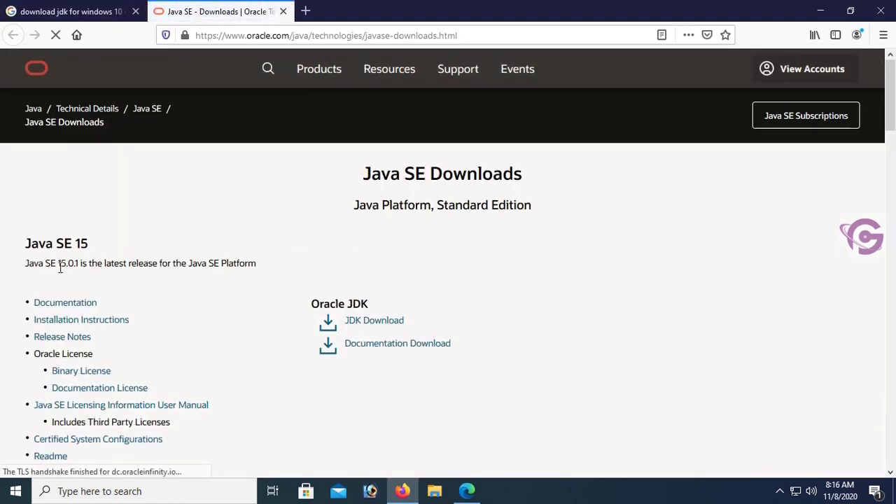
{"action": "left_click_drag", "start_coordinate": [104, 242], "coordinate": [25, 243]}
{"action": "left_click_drag", "start_coordinate": [310, 304], "coordinate": [385, 305]}
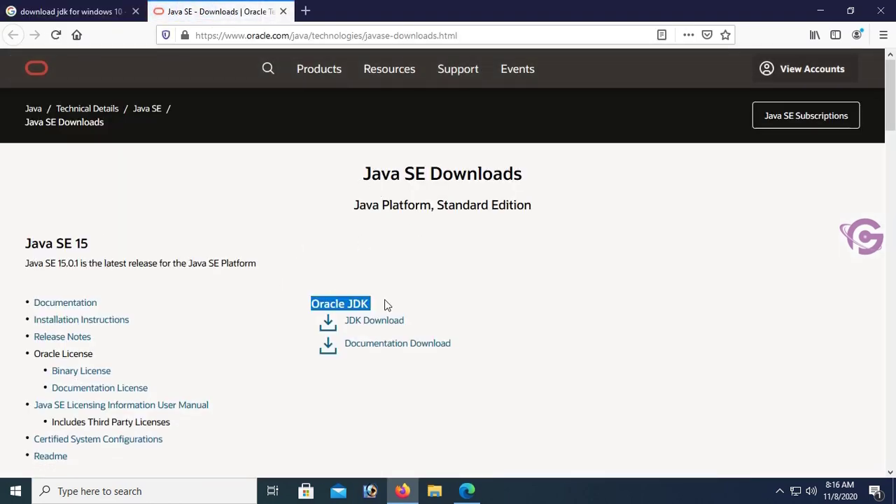
{"action": "left_click", "coordinate": [378, 323]}
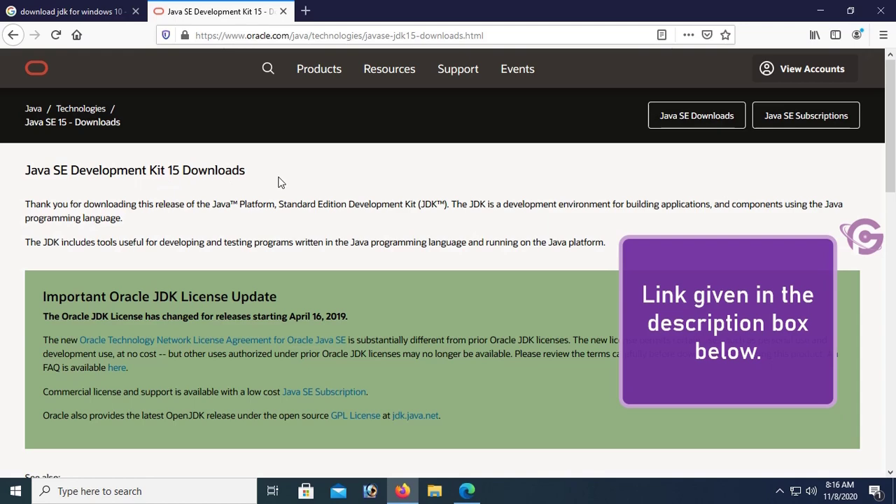
Step: Request the Windows x64 Installer jdk-15.0.1_windows-x64_bin.exe download
{"action": "scroll", "coordinate": [279, 181], "scroll_direction": "down", "scroll_amount": 8}
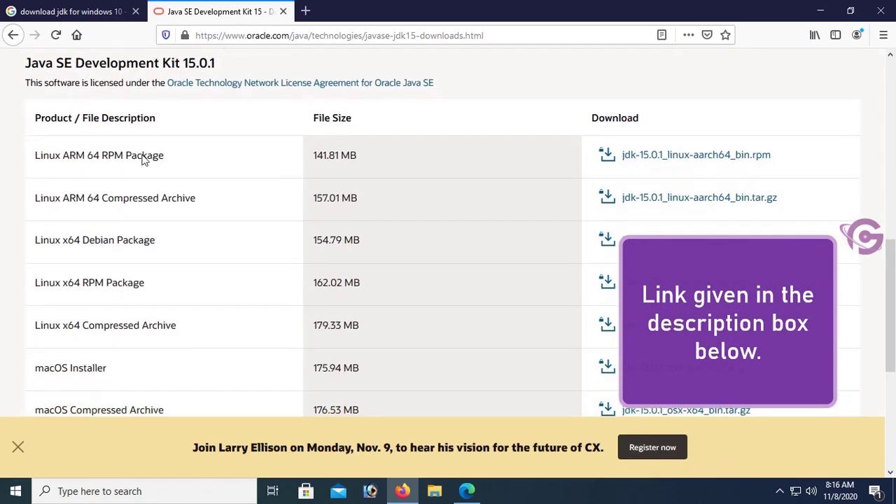
{"action": "scroll", "coordinate": [150, 187], "scroll_direction": "down", "scroll_amount": 2}
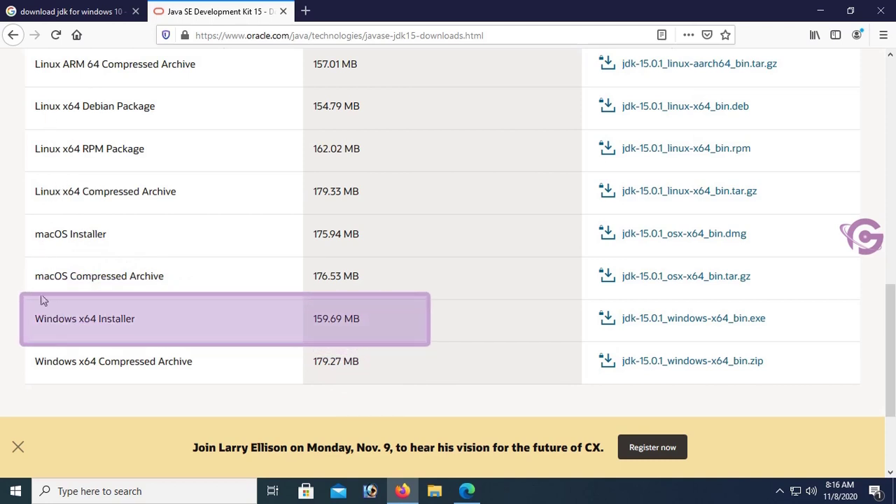
{"action": "left_click_drag", "start_coordinate": [34, 322], "coordinate": [97, 320]}
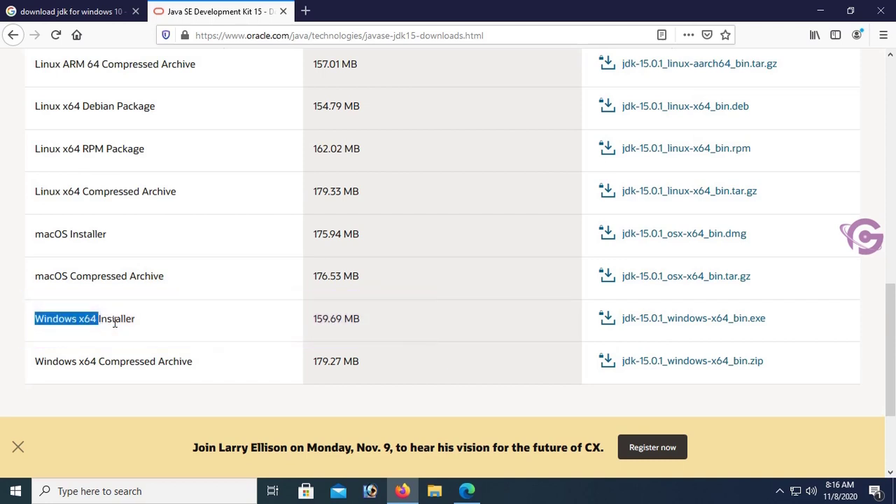
{"action": "left_click", "coordinate": [143, 323]}
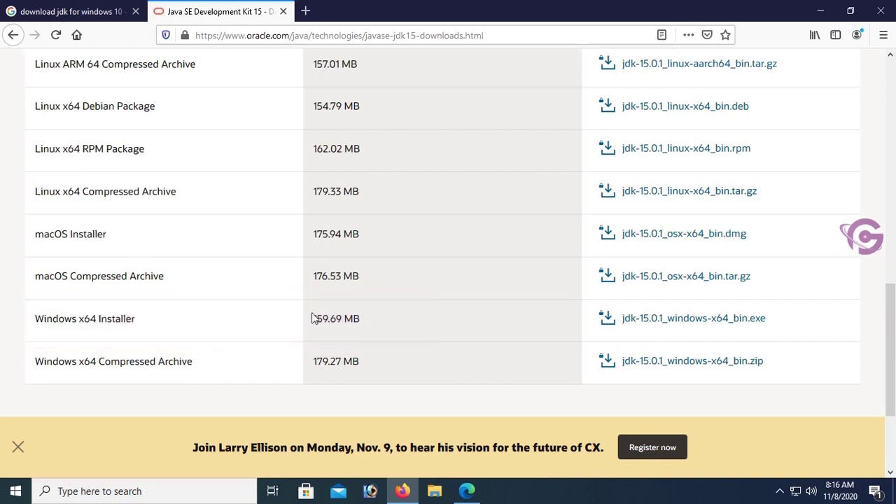
{"action": "left_click", "coordinate": [683, 323]}
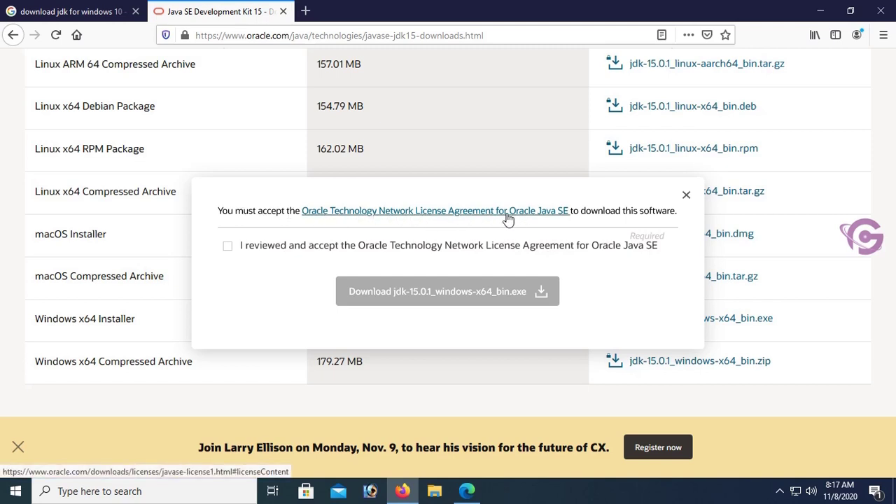
Step: Accept the Oracle license, save jdk-15.0.1_windows-x64_bin.exe, and show all downloads in the Library
{"action": "left_click", "coordinate": [227, 248]}
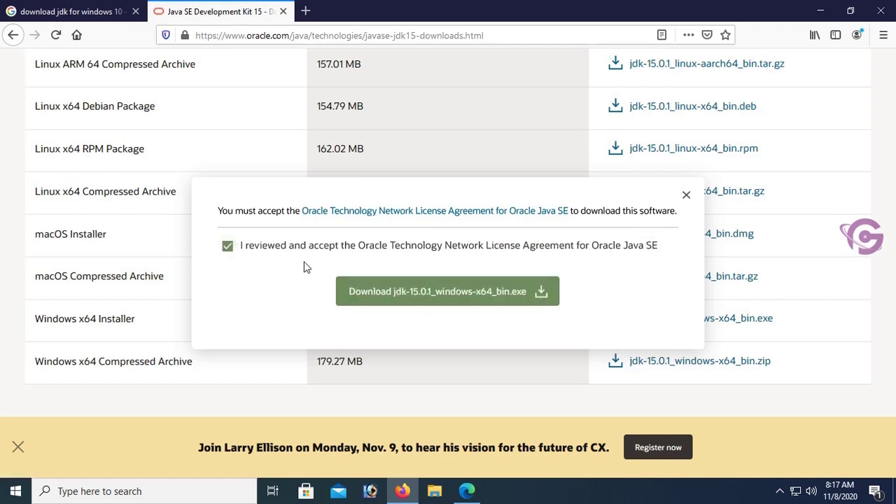
{"action": "left_click", "coordinate": [442, 298]}
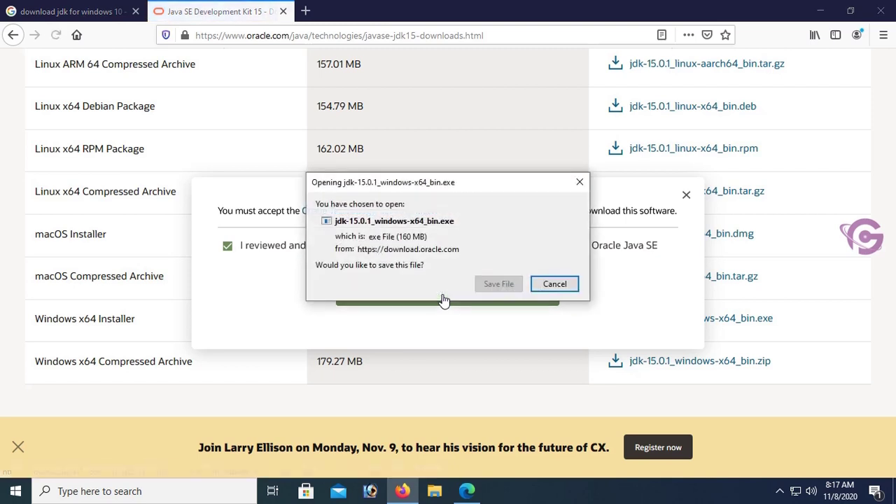
{"action": "left_click", "coordinate": [498, 284]}
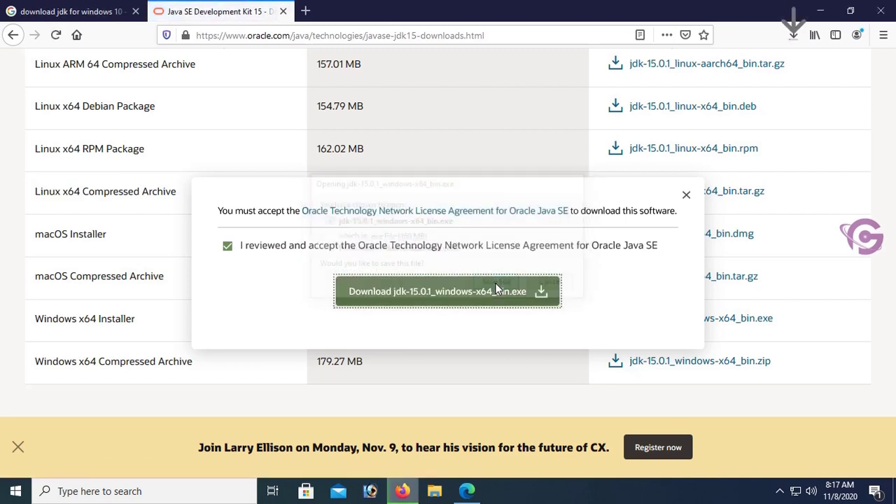
{"action": "left_click", "coordinate": [794, 39]}
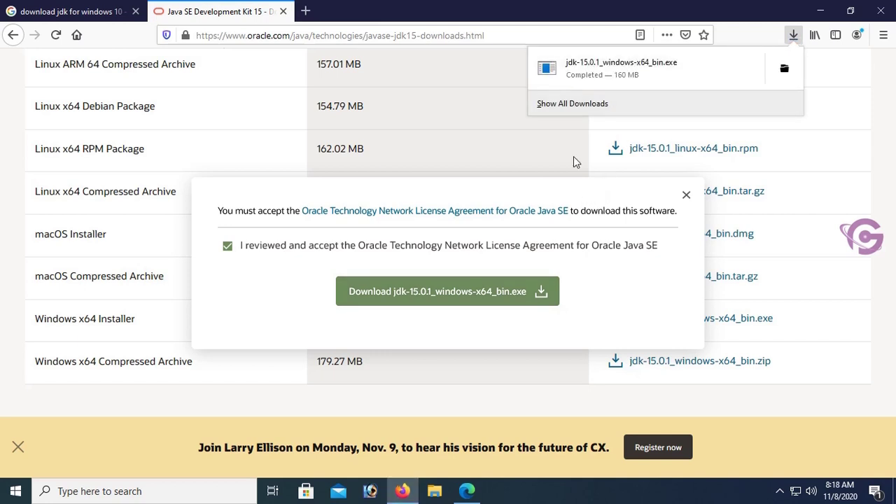
{"action": "left_click", "coordinate": [564, 104]}
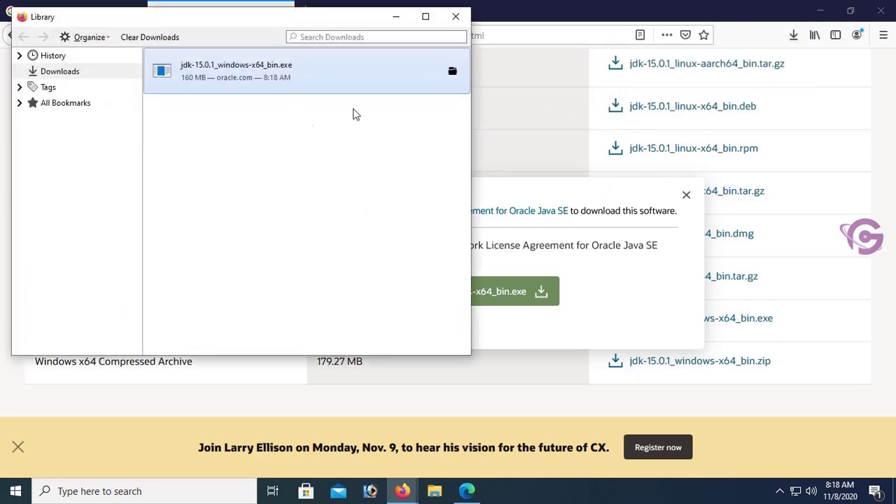
Step: Open the Downloads folder containing jdk-15.0.1_windows-x64_bin.exe from the Library
{"action": "left_click", "coordinate": [453, 74]}
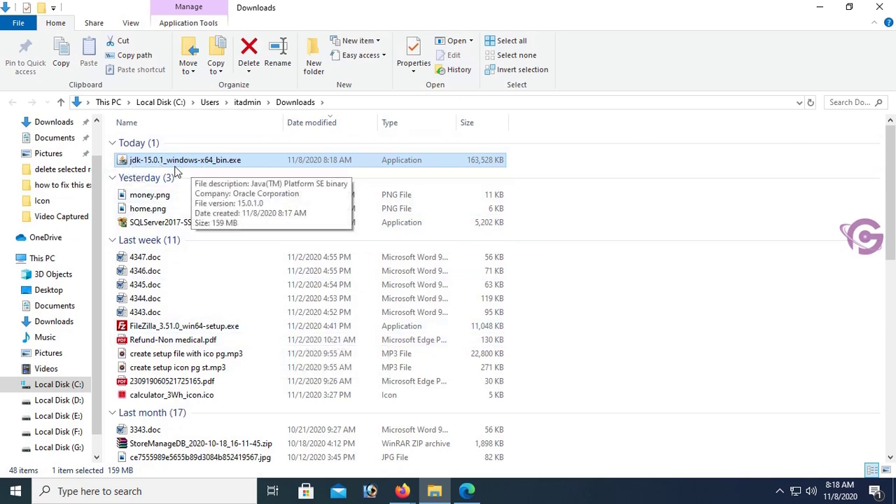
Step: Install JDK 15.0.1 to the default C:\Program Files\Java\jdk-15.0.1 folder and close the installer
{"action": "double_click", "coordinate": [201, 167]}
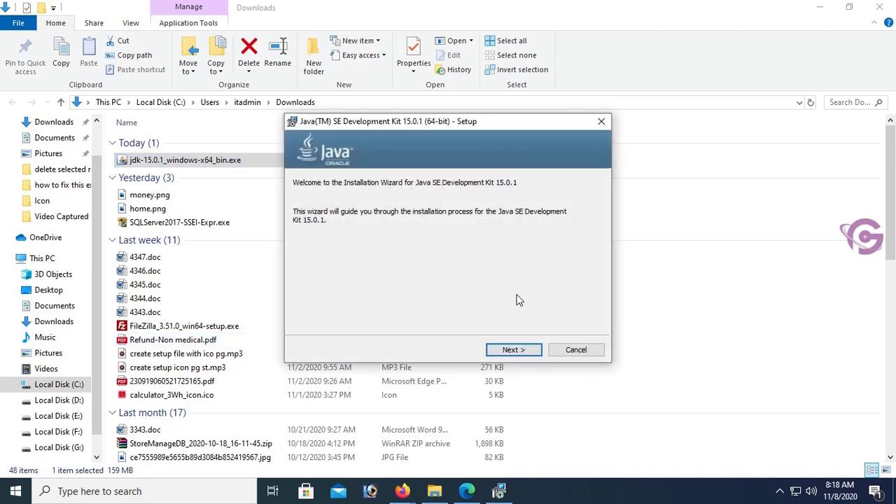
{"action": "left_click", "coordinate": [511, 350]}
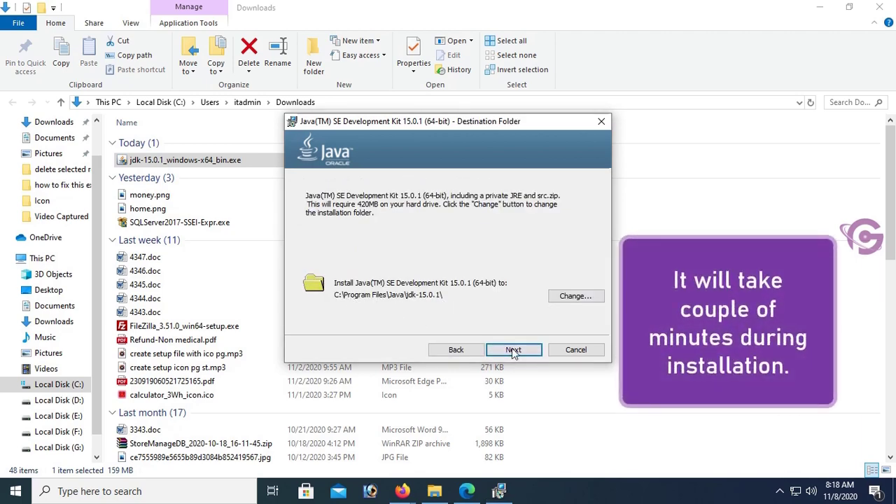
{"action": "left_click", "coordinate": [512, 348]}
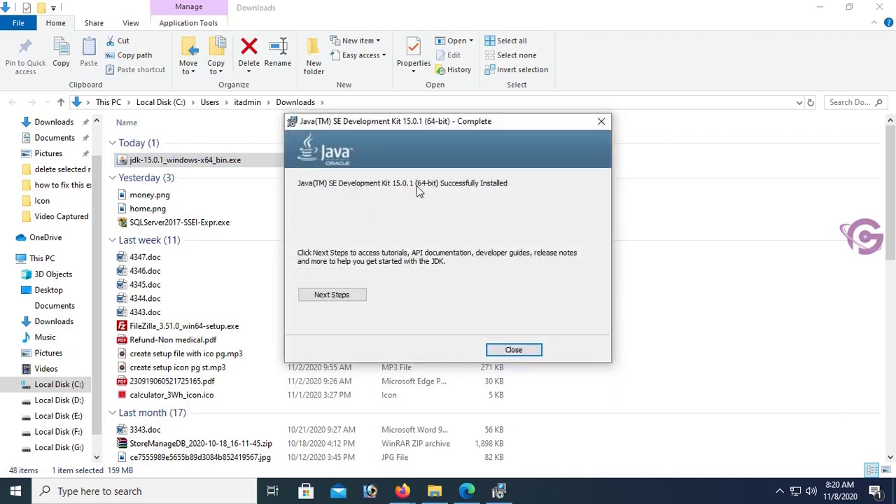
{"action": "left_click", "coordinate": [519, 353]}
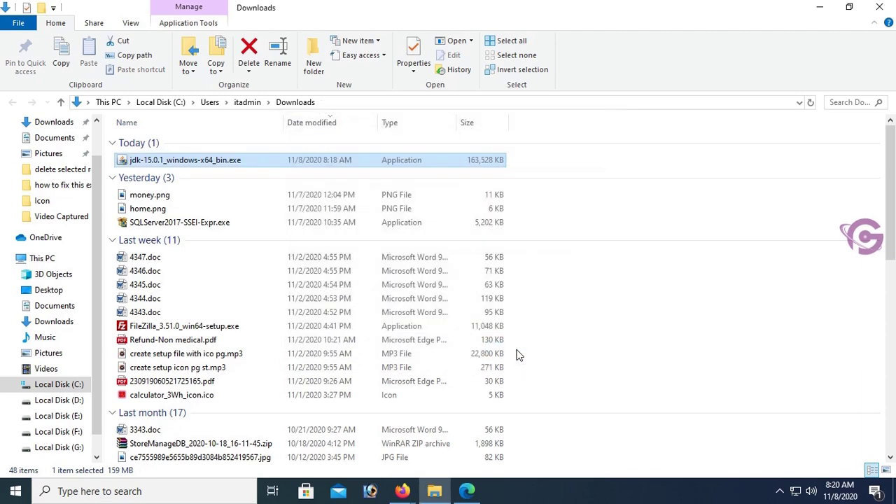
{"action": "left_click", "coordinate": [400, 493]}
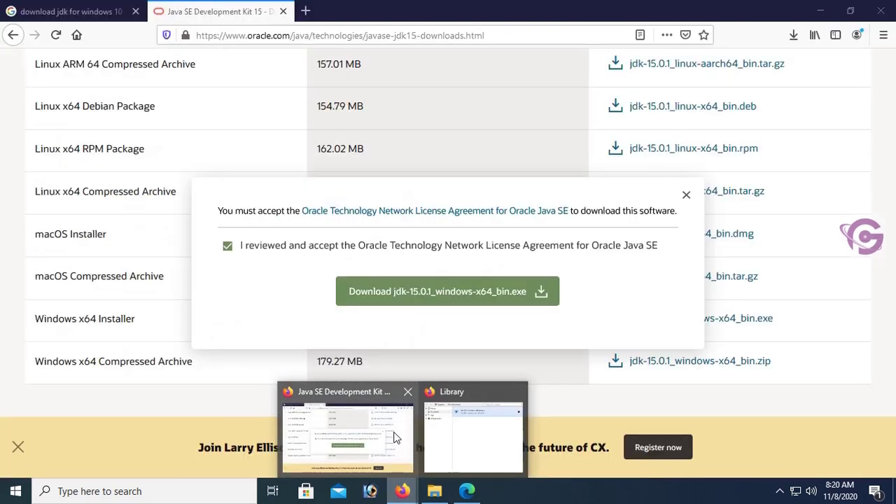
Step: Close the Oracle tab and search Google for 'download android studio'
{"action": "left_click", "coordinate": [394, 439]}
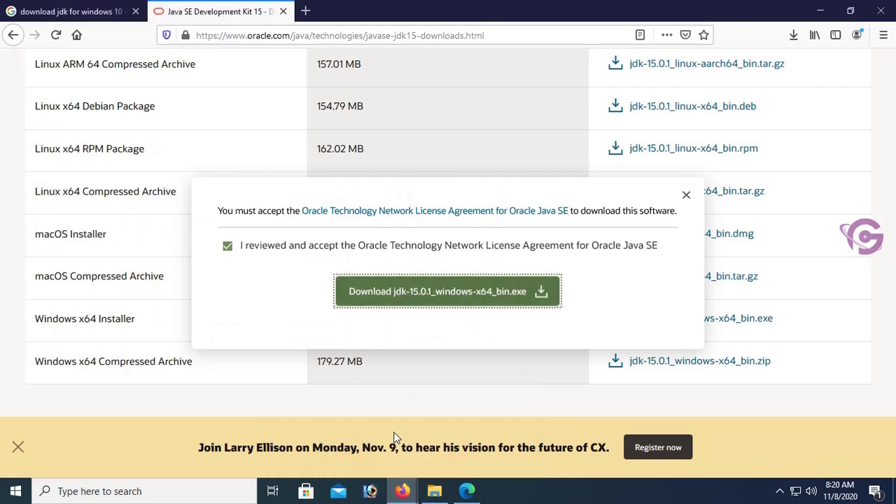
{"action": "left_click", "coordinate": [283, 12]}
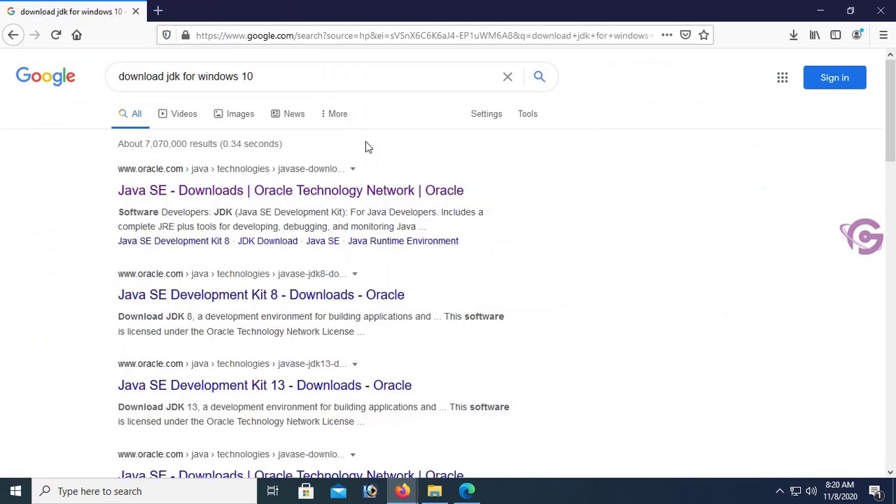
{"action": "left_click", "coordinate": [273, 83]}
{"action": "type", "text": "down"}
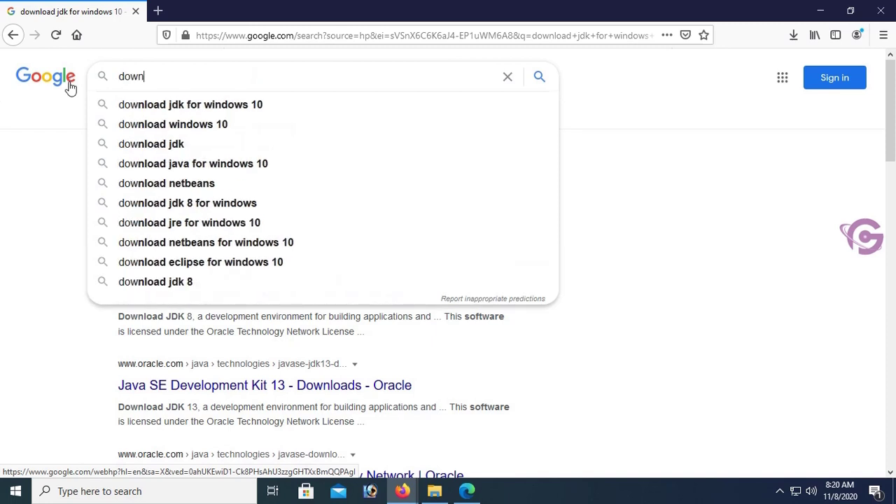
{"action": "type", "text": "load and"}
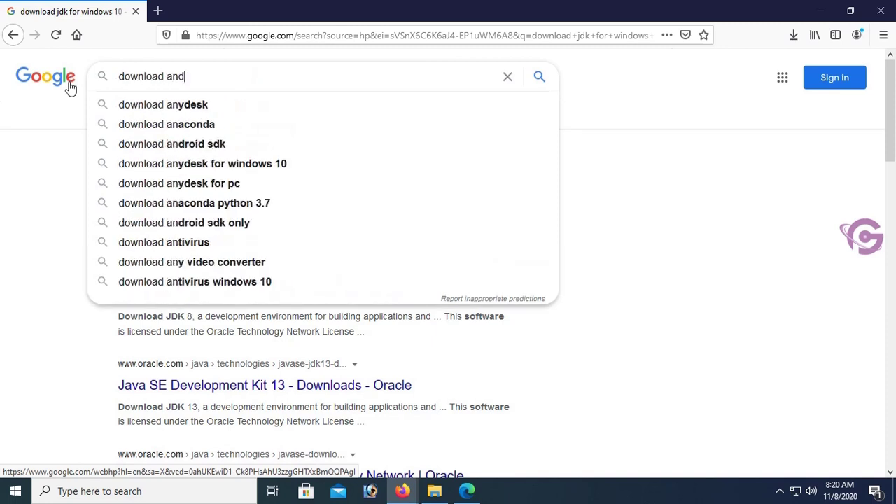
{"action": "type", "text": "roid studio"}
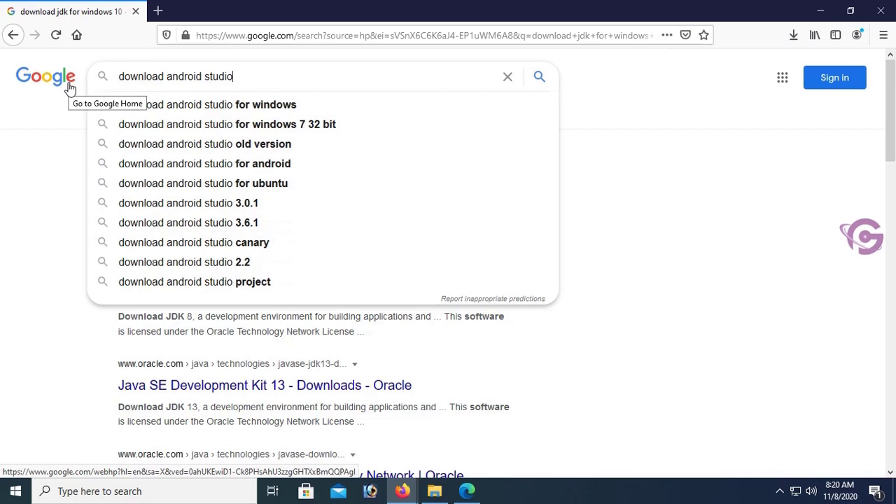
{"action": "key", "text": "Return"}
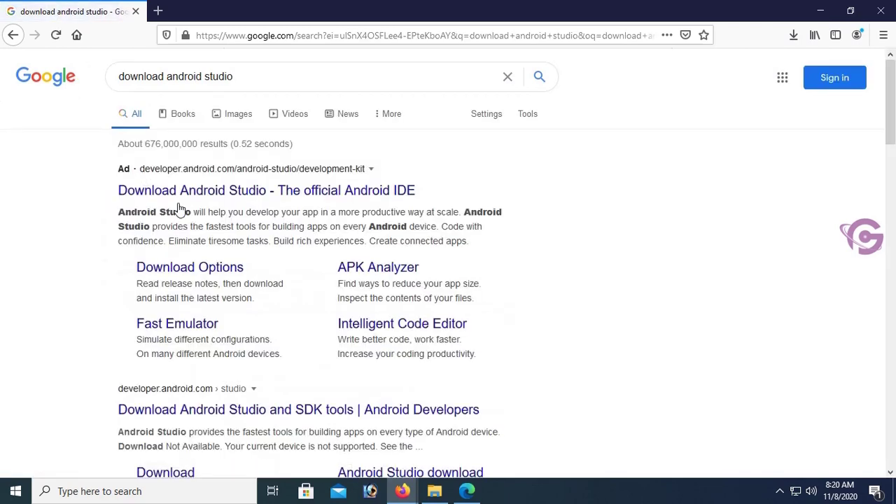
Step: Open the Android Developers Android Studio page and choose Download Android Studio
{"action": "scroll", "coordinate": [181, 209], "scroll_direction": "down", "scroll_amount": 3}
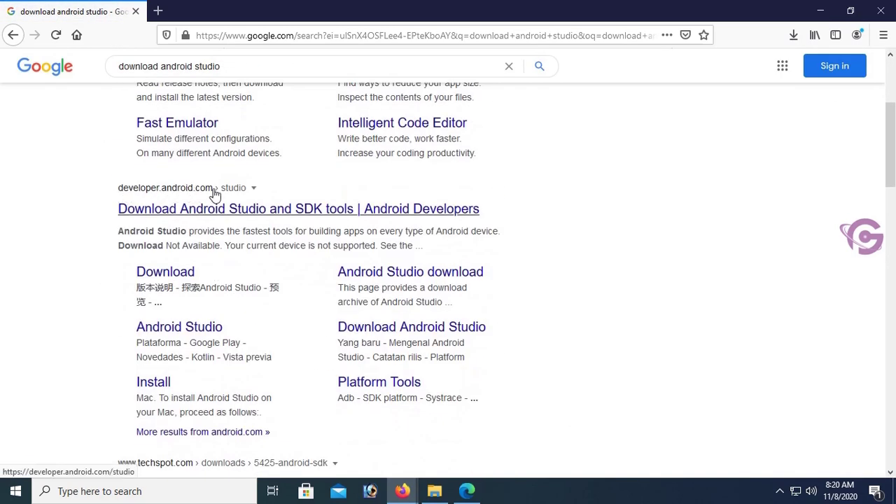
{"action": "left_click", "coordinate": [268, 216]}
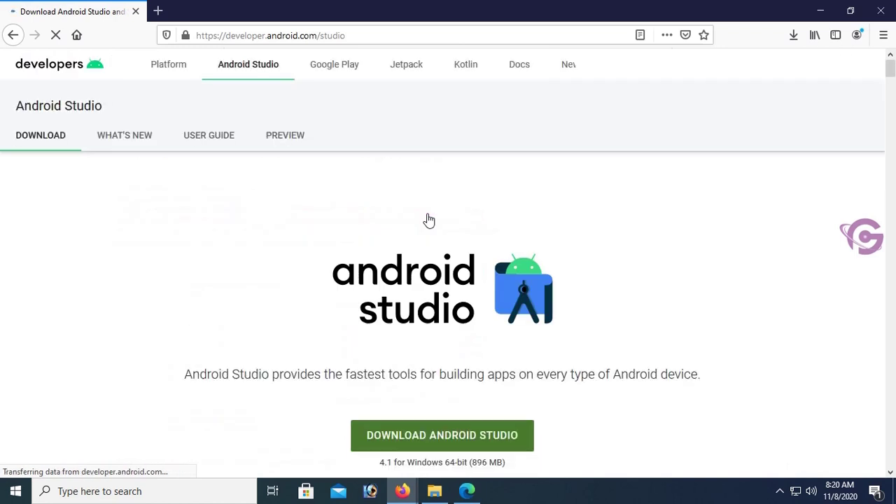
{"action": "scroll", "coordinate": [504, 266], "scroll_direction": "down", "scroll_amount": 2}
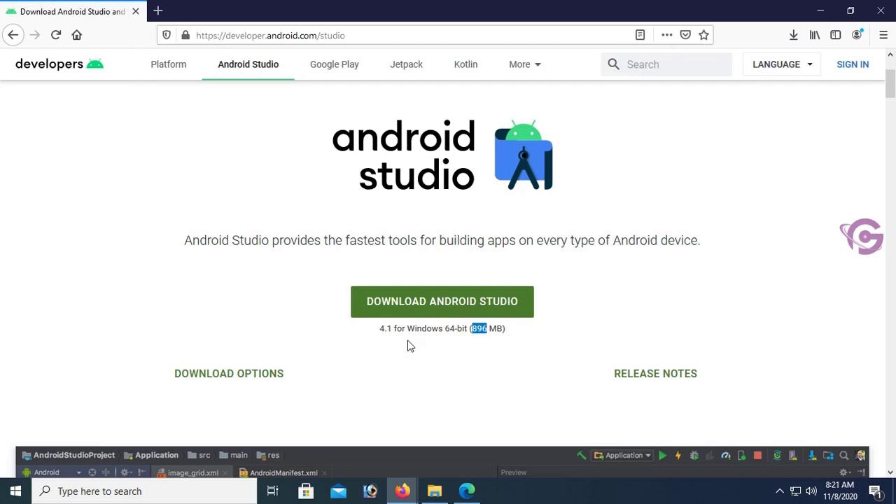
{"action": "scroll", "coordinate": [478, 352], "scroll_direction": "up", "scroll_amount": 1}
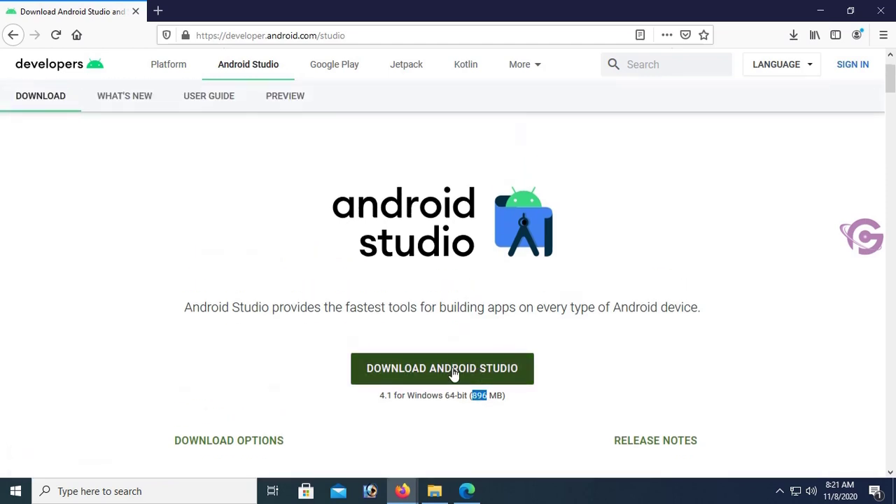
{"action": "left_click", "coordinate": [454, 372]}
Step: Agree to the terms, save android-studio-ide-201.6858069-windows.exe, and open its Downloads folder
{"action": "scroll", "coordinate": [226, 199], "scroll_direction": "down", "scroll_amount": 15}
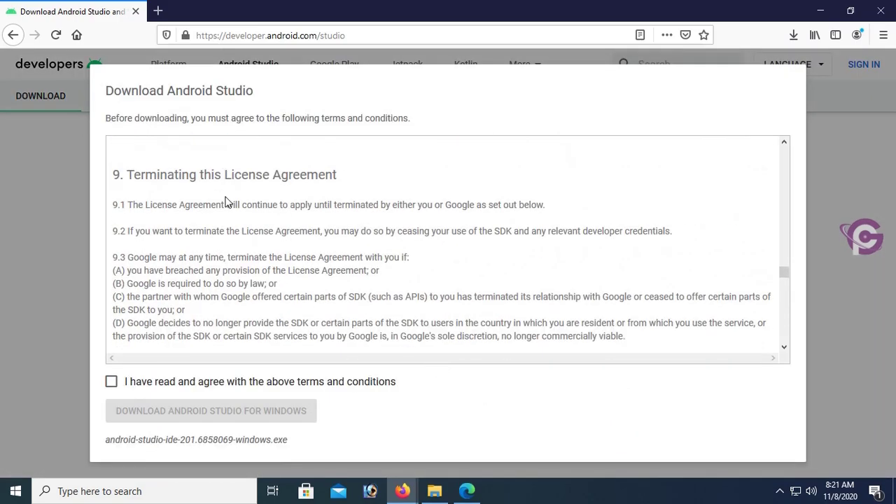
{"action": "scroll", "coordinate": [226, 197], "scroll_direction": "down", "scroll_amount": 1}
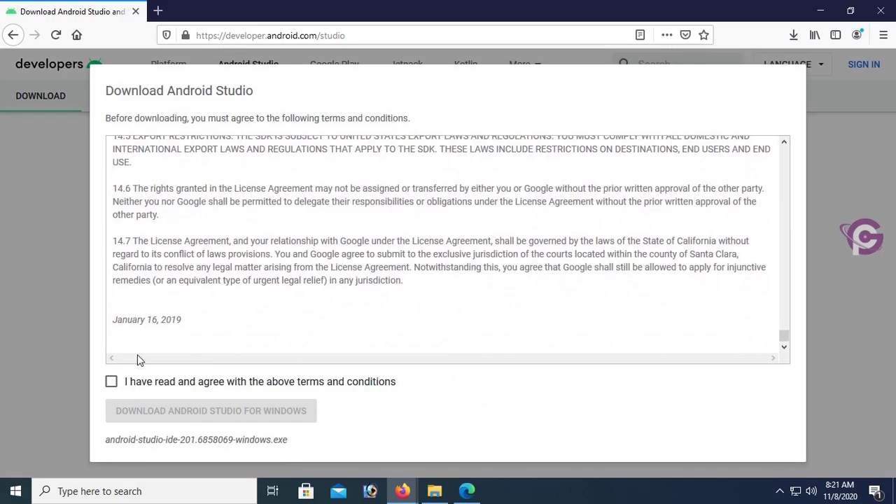
{"action": "left_click", "coordinate": [112, 382]}
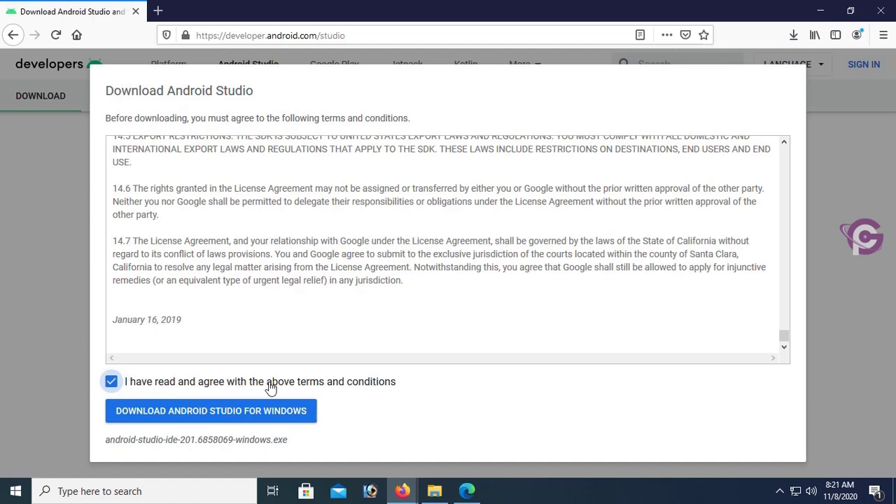
{"action": "left_click", "coordinate": [199, 415]}
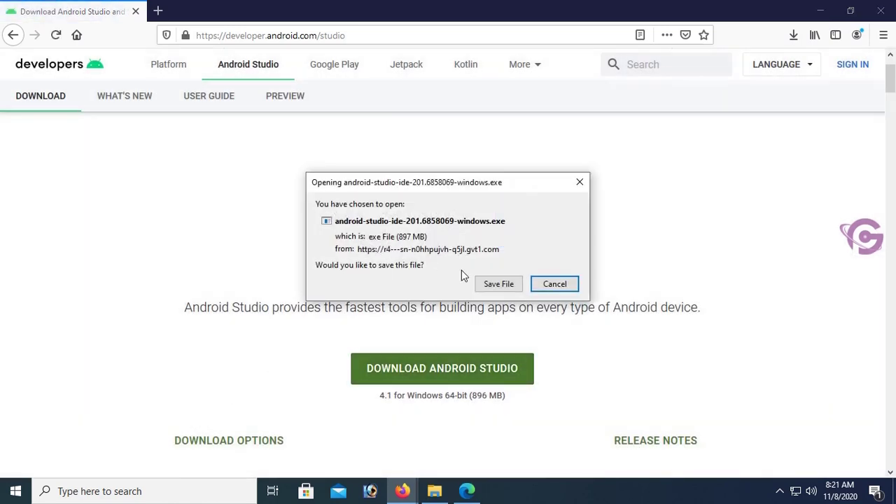
{"action": "left_click", "coordinate": [499, 284]}
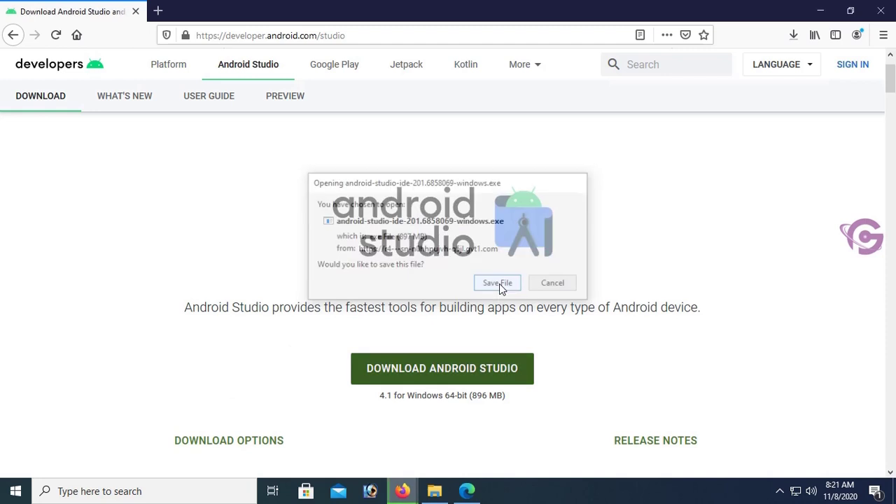
{"action": "left_click", "coordinate": [798, 40]}
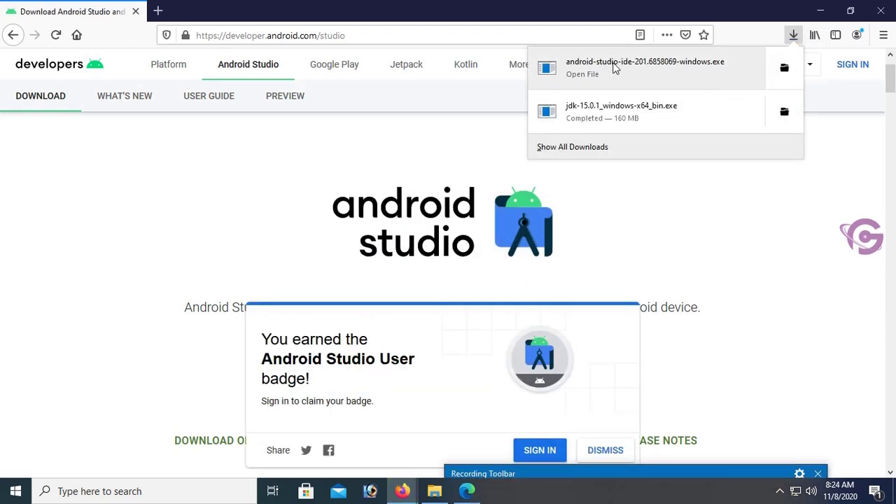
{"action": "left_click", "coordinate": [784, 68]}
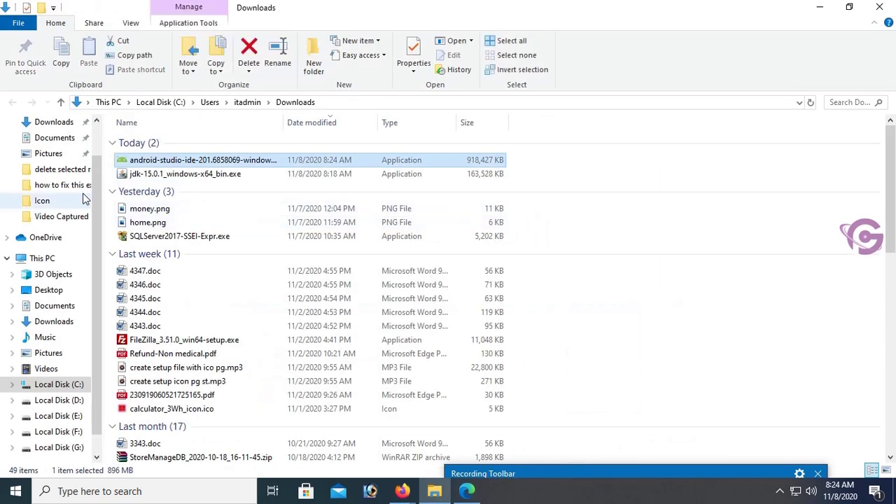
Step: Minimize File Explorer and refresh the desktop
{"action": "left_click", "coordinate": [849, 6]}
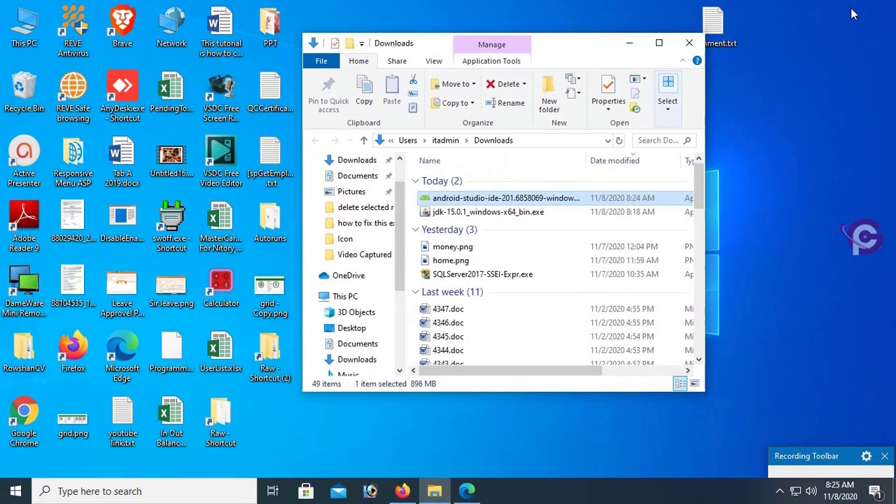
{"action": "left_click", "coordinate": [629, 42]}
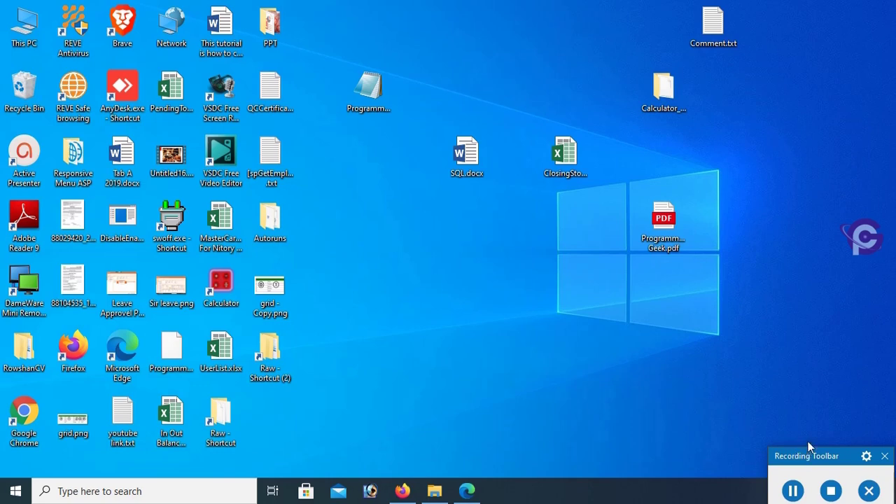
{"action": "right_click", "coordinate": [381, 299]}
{"action": "left_click", "coordinate": [414, 332]}
Step: Browse from This PC to C:\Program Files\Java\jdk-15.0.1\bin
{"action": "double_click", "coordinate": [32, 23]}
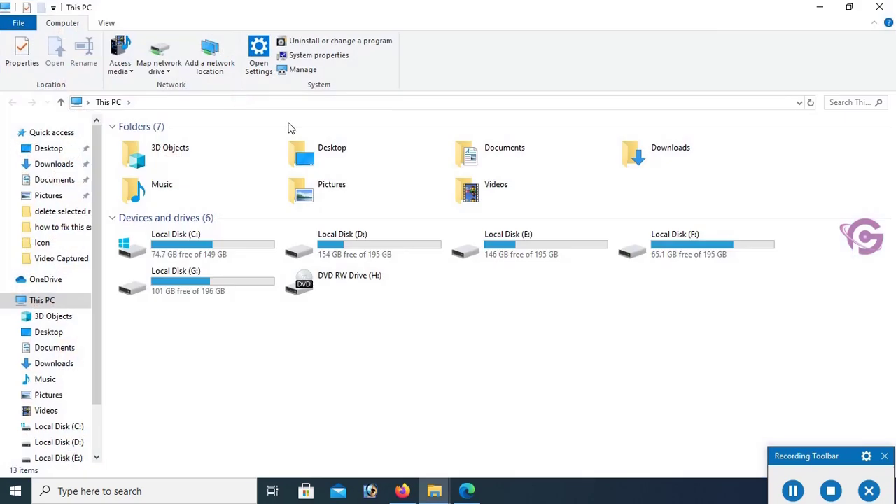
{"action": "double_click", "coordinate": [211, 250]}
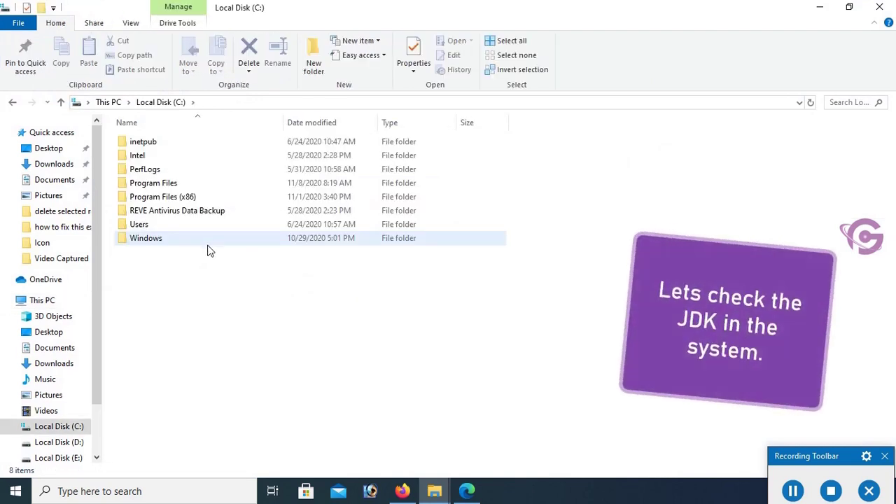
{"action": "left_click", "coordinate": [186, 187]}
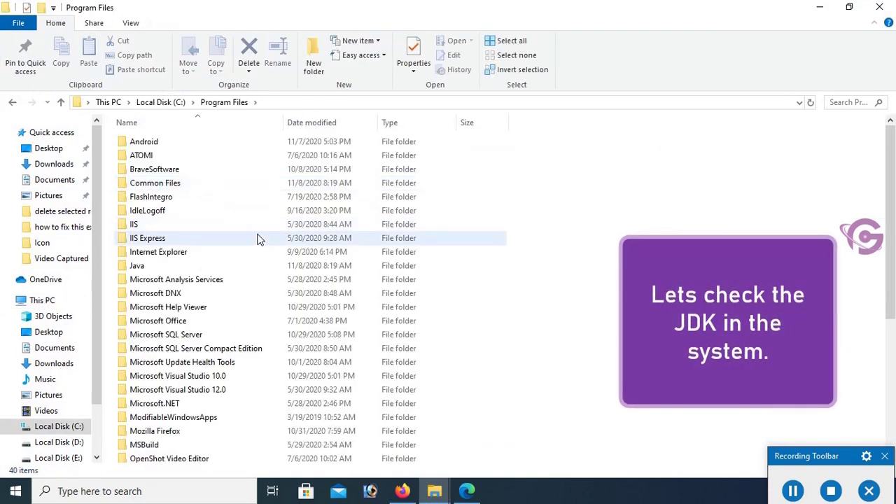
{"action": "left_click", "coordinate": [179, 266]}
{"action": "double_click", "coordinate": [176, 272]}
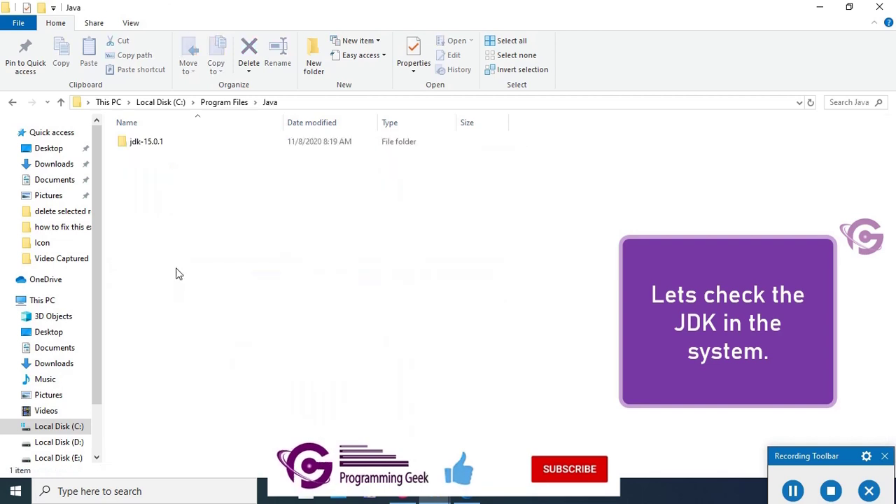
{"action": "double_click", "coordinate": [168, 144]}
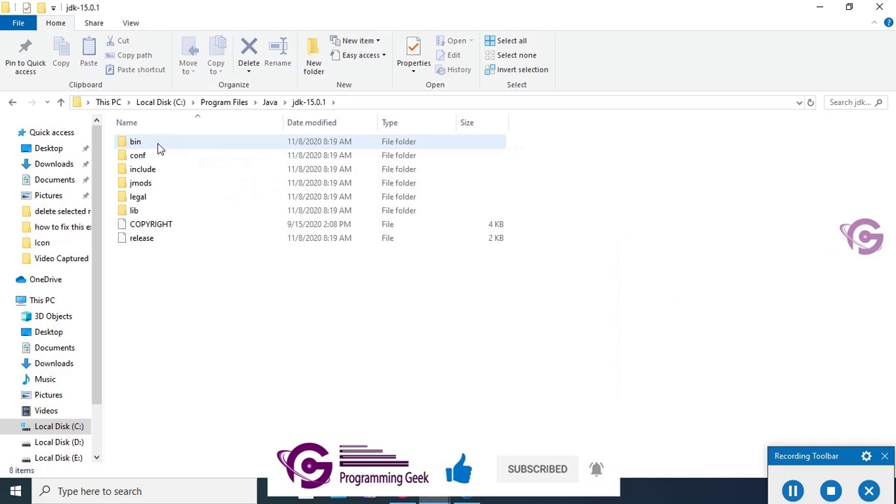
{"action": "double_click", "coordinate": [157, 143]}
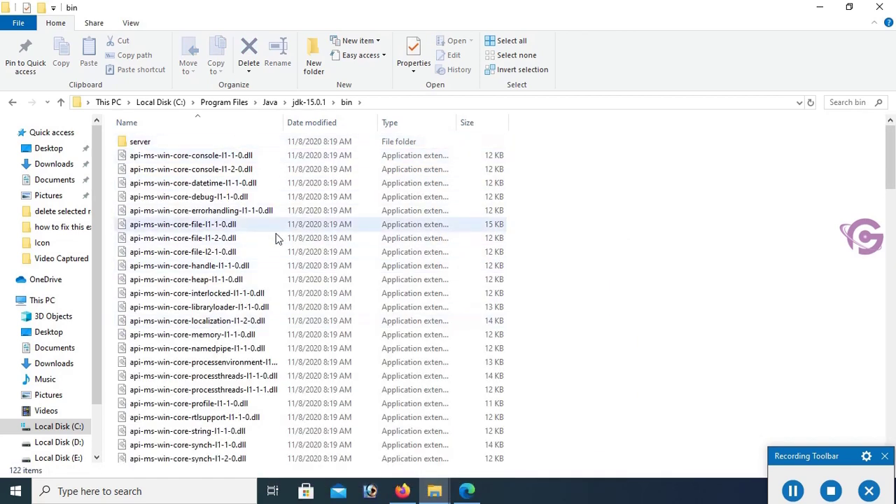
Step: Open the system environment variables via a 'variabl' search and edit the system Path variable
{"action": "left_click", "coordinate": [108, 490]}
{"action": "type", "text": "va"}
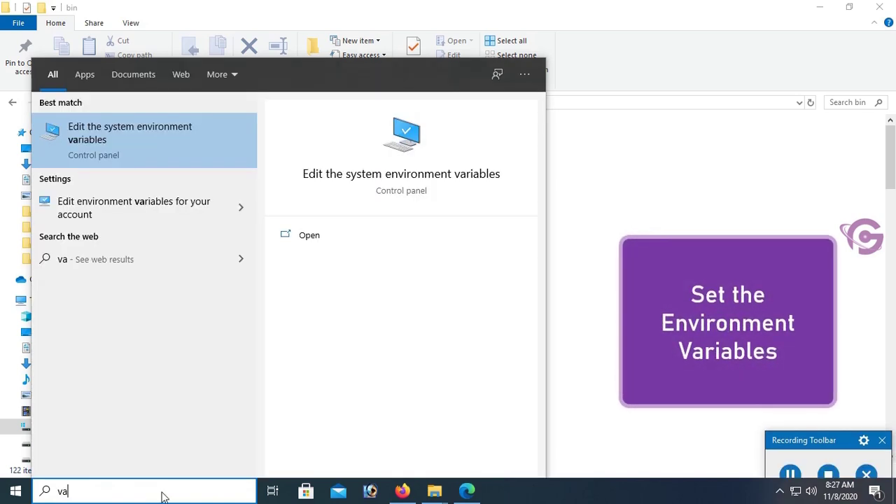
{"action": "type", "text": "riabl"}
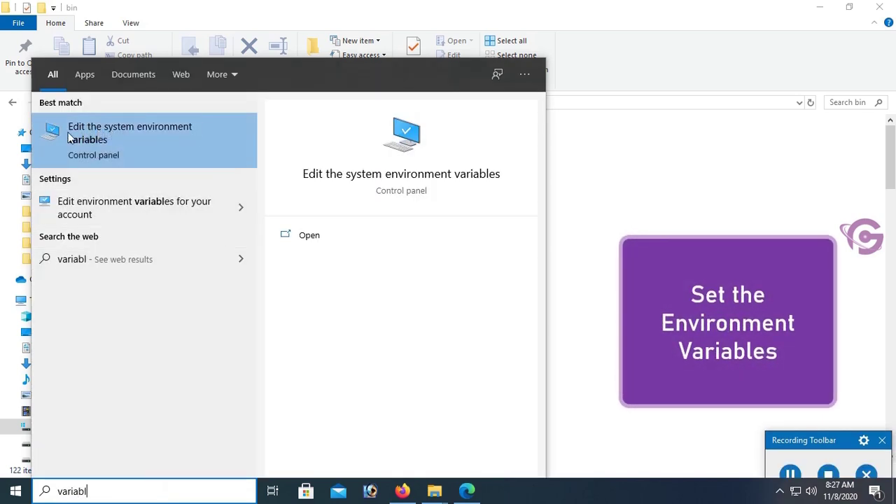
{"action": "left_click", "coordinate": [154, 134]}
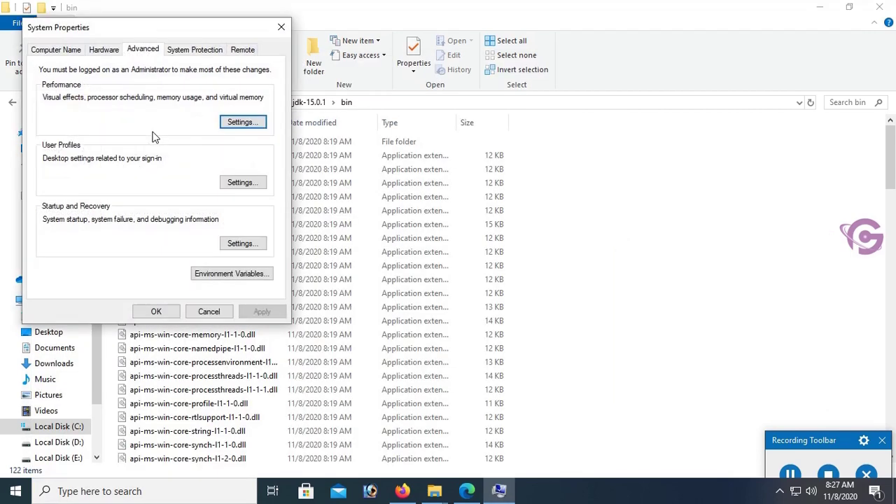
{"action": "left_click_drag", "start_coordinate": [185, 28], "coordinate": [459, 64]}
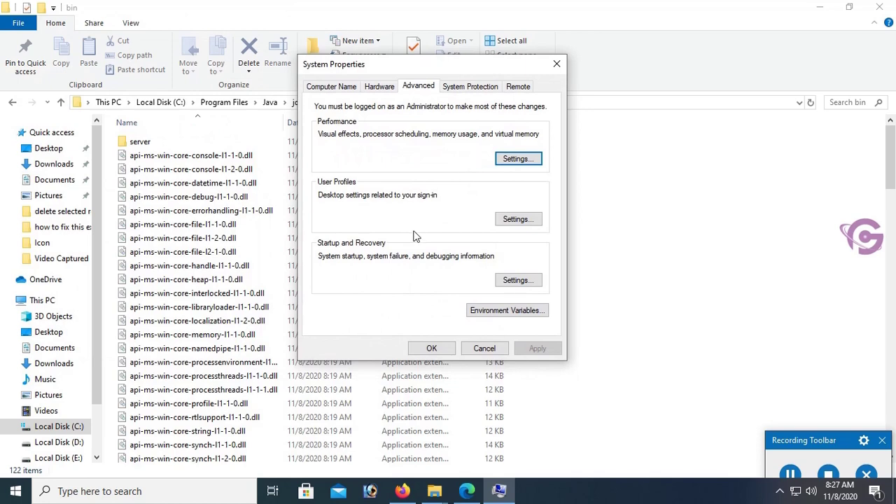
{"action": "left_click", "coordinate": [529, 317]}
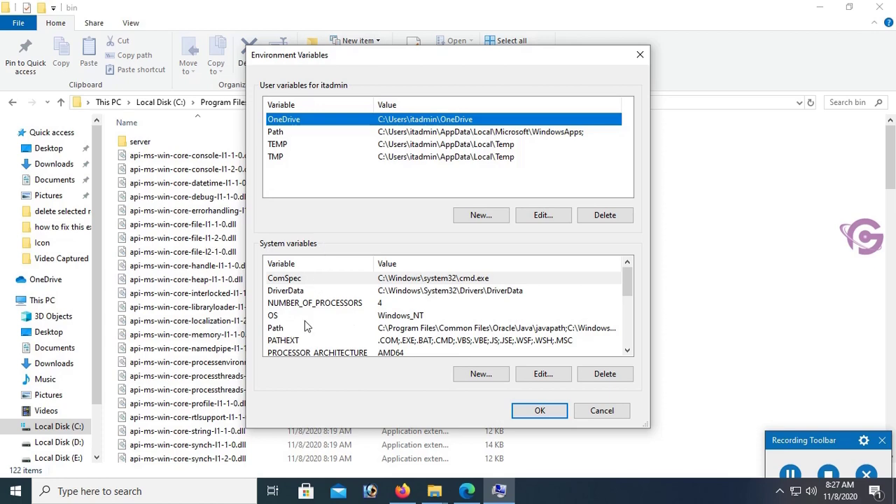
{"action": "left_click", "coordinate": [330, 315]}
{"action": "scroll", "coordinate": [333, 313], "scroll_direction": "down", "scroll_amount": 1}
{"action": "scroll", "coordinate": [330, 315], "scroll_direction": "up", "scroll_amount": 1}
{"action": "scroll", "coordinate": [330, 315], "scroll_direction": "down", "scroll_amount": 4}
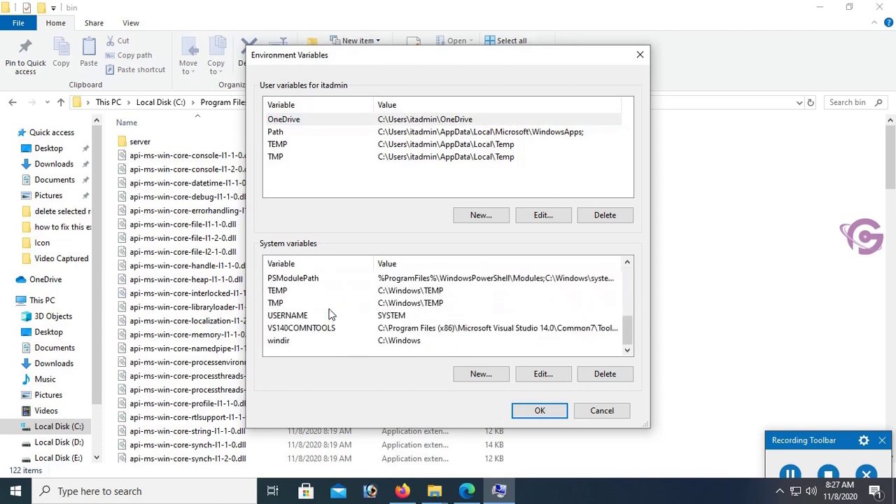
{"action": "scroll", "coordinate": [331, 316], "scroll_direction": "up", "scroll_amount": 4}
{"action": "left_click", "coordinate": [434, 329]}
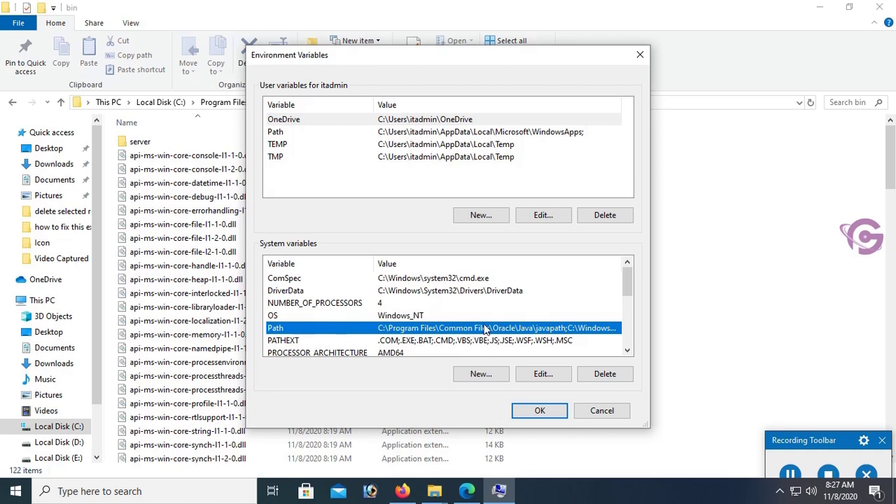
{"action": "left_click", "coordinate": [541, 373]}
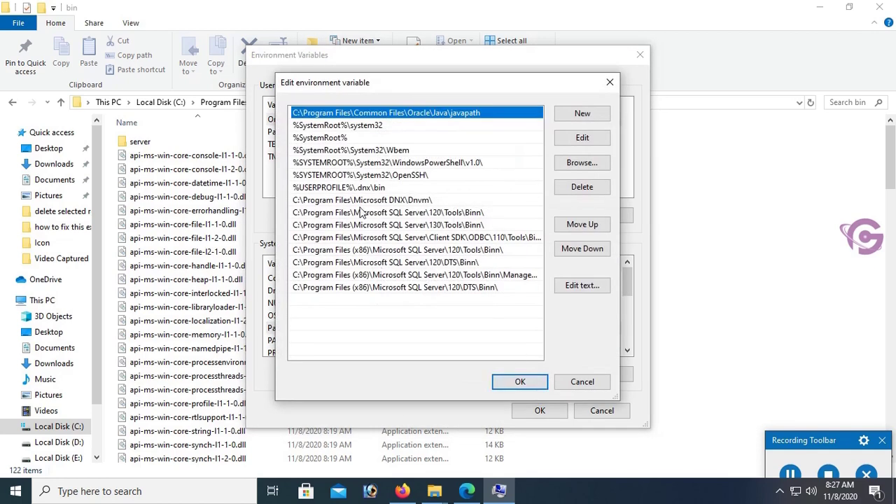
Step: Copy the JDK bin folder path, add it as a new Path entry, and save
{"action": "key", "text": "alt+Tab"}
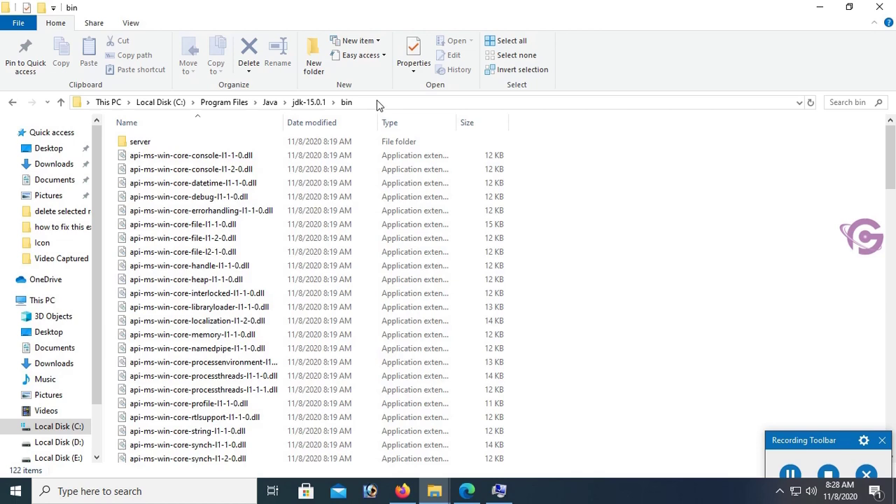
{"action": "left_click", "coordinate": [378, 104]}
{"action": "right_click", "coordinate": [159, 98]}
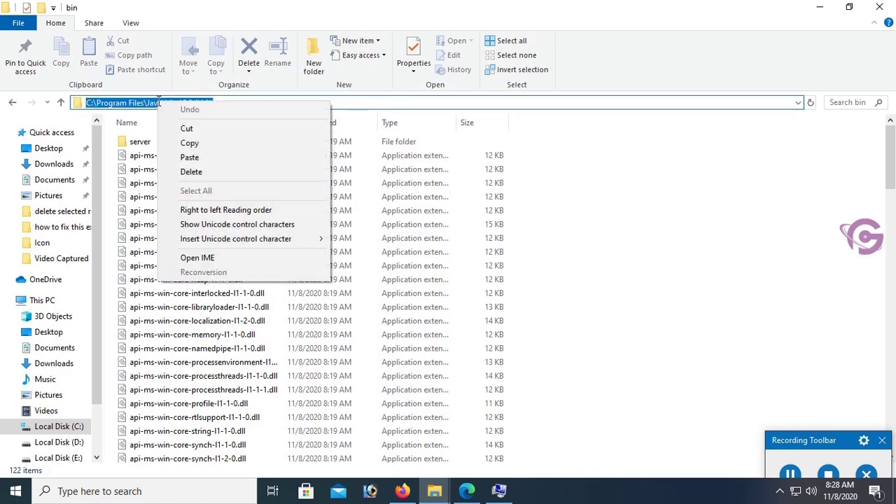
{"action": "left_click", "coordinate": [204, 148]}
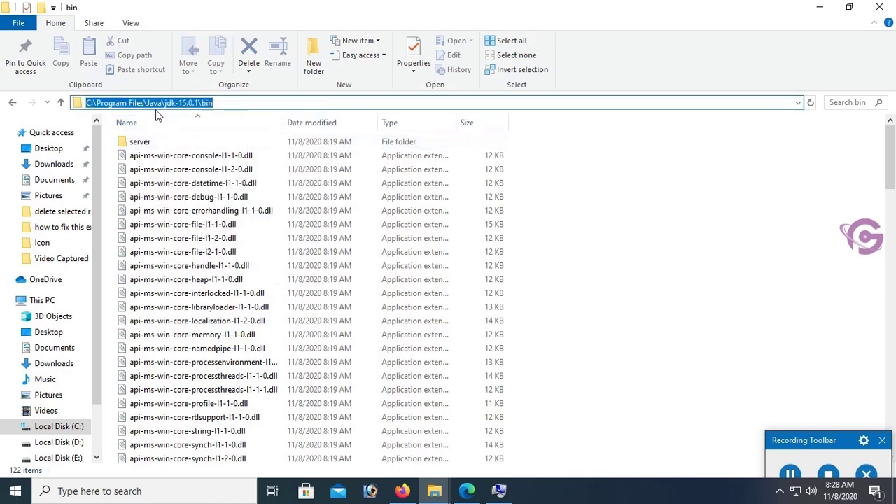
{"action": "left_click", "coordinate": [500, 492]}
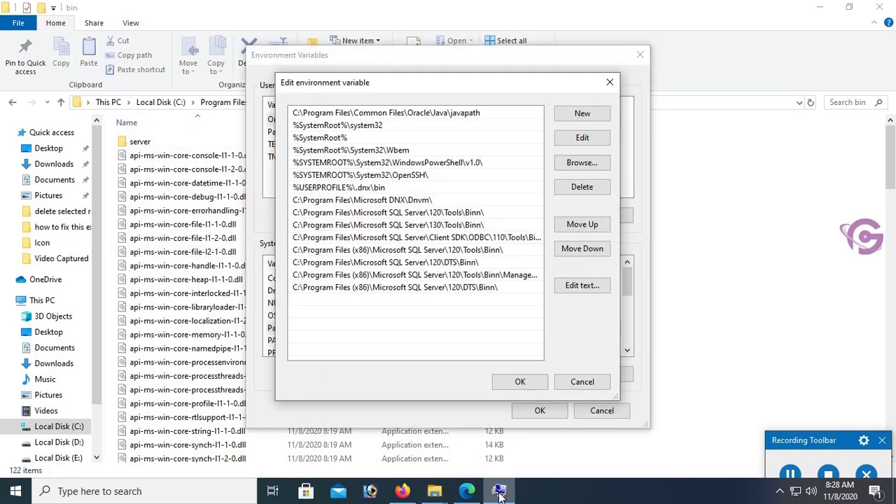
{"action": "left_click", "coordinate": [595, 112]}
{"action": "right_click", "coordinate": [298, 302]}
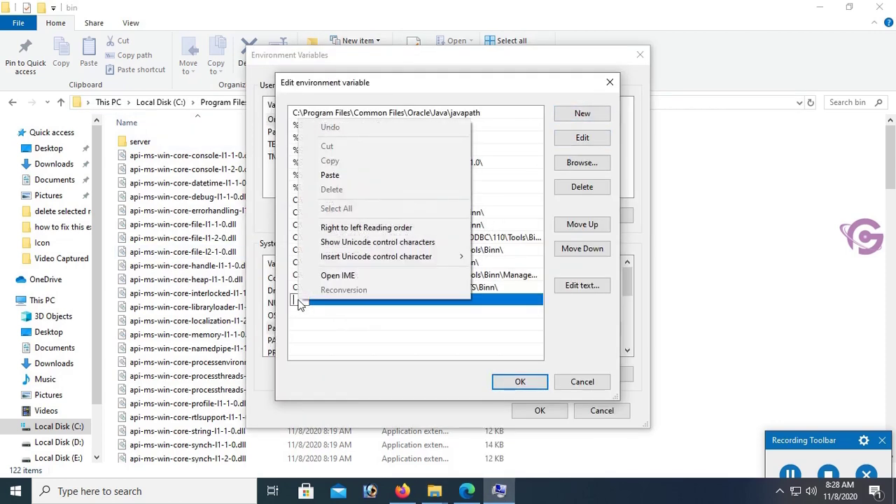
{"action": "left_click", "coordinate": [341, 175]}
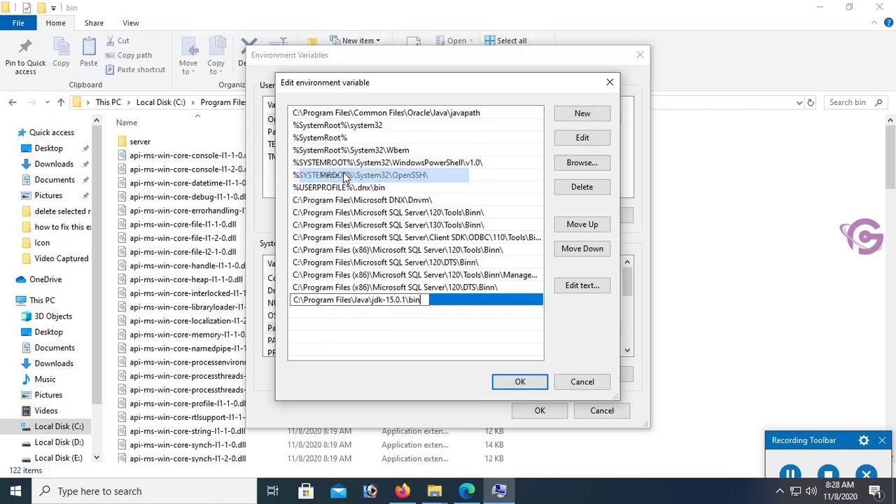
{"action": "left_click", "coordinate": [519, 380]}
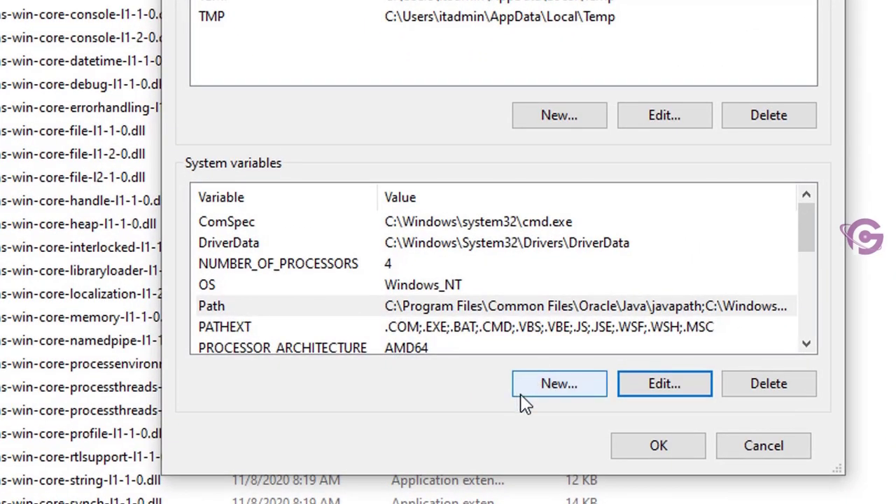
Step: Create a new system variable JAVA_HOME with value C:\Program Files\Java\jdk-15.0.1
{"action": "left_click", "coordinate": [561, 390]}
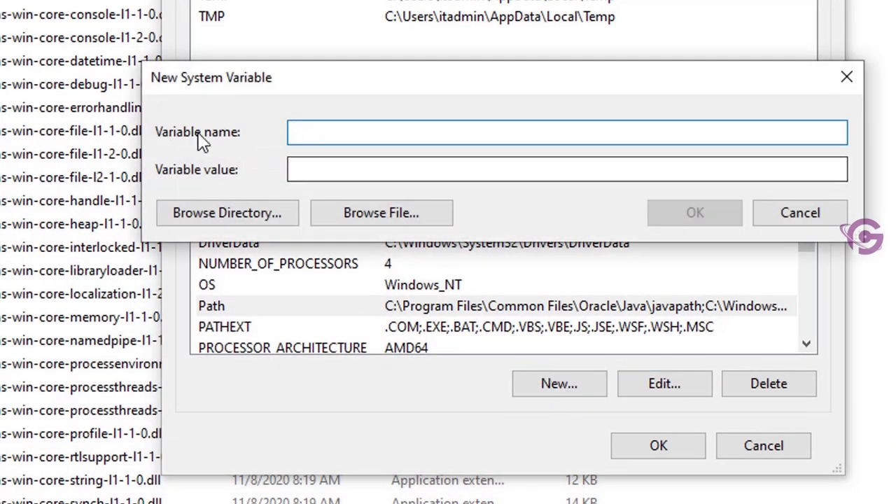
{"action": "type", "text": "J"}
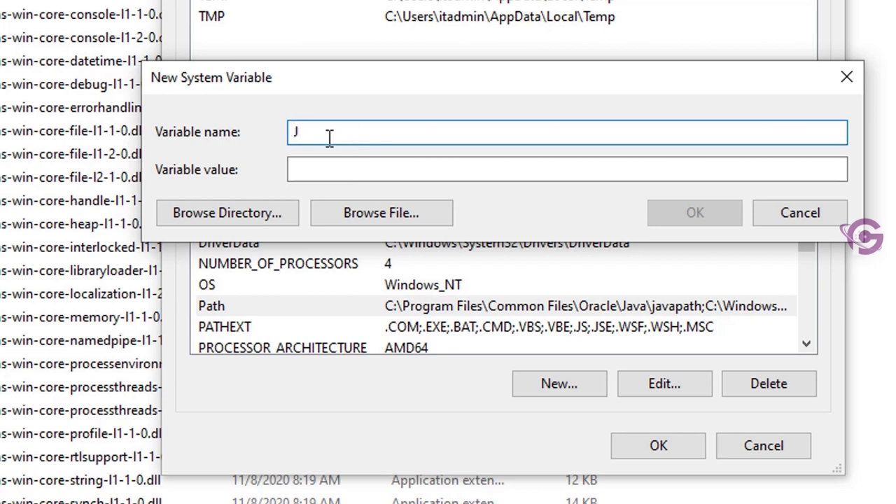
{"action": "type", "text": "AVA_HOME"}
{"action": "left_click", "coordinate": [334, 168]}
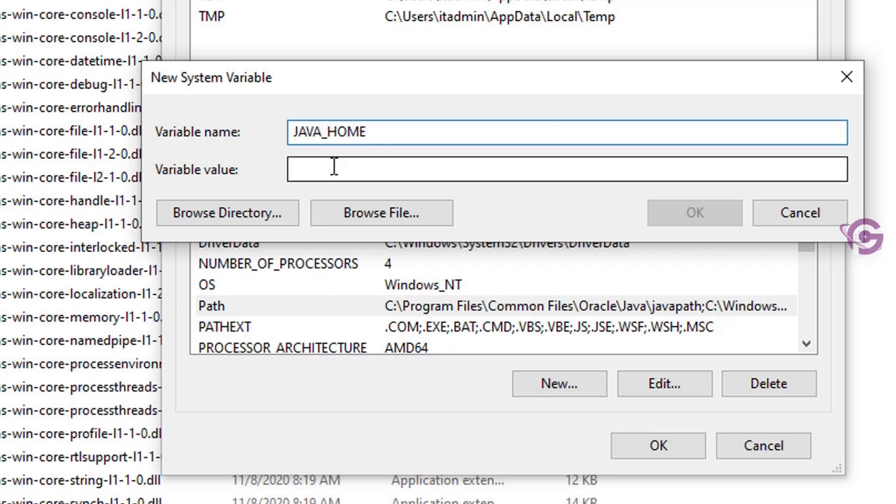
{"action": "key", "text": "ctrl+v"}
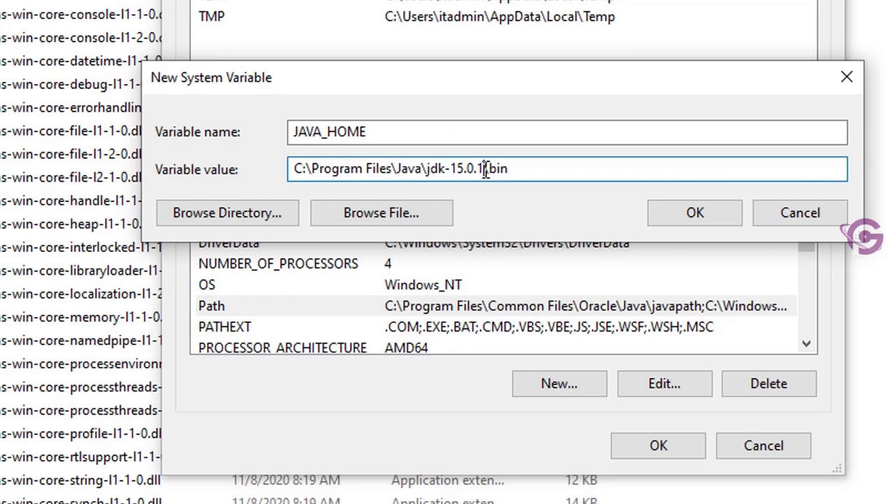
{"action": "left_click_drag", "start_coordinate": [485, 168], "coordinate": [558, 168]}
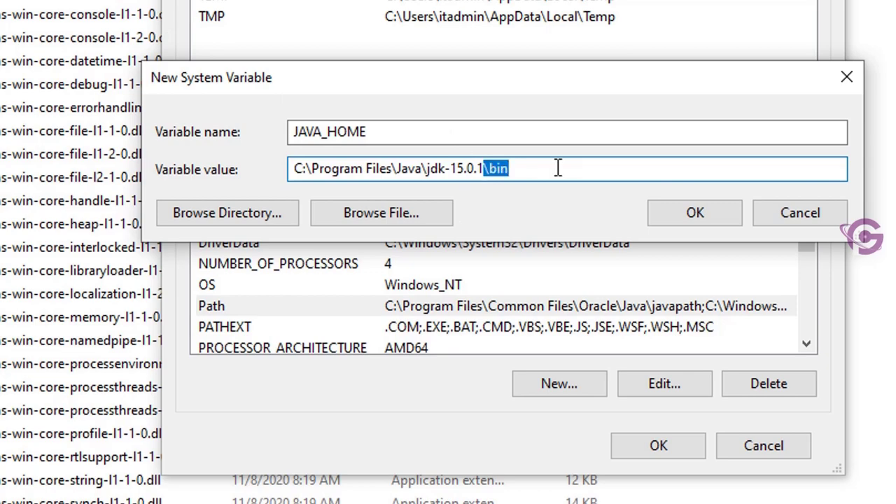
{"action": "key", "text": "BackSpace"}
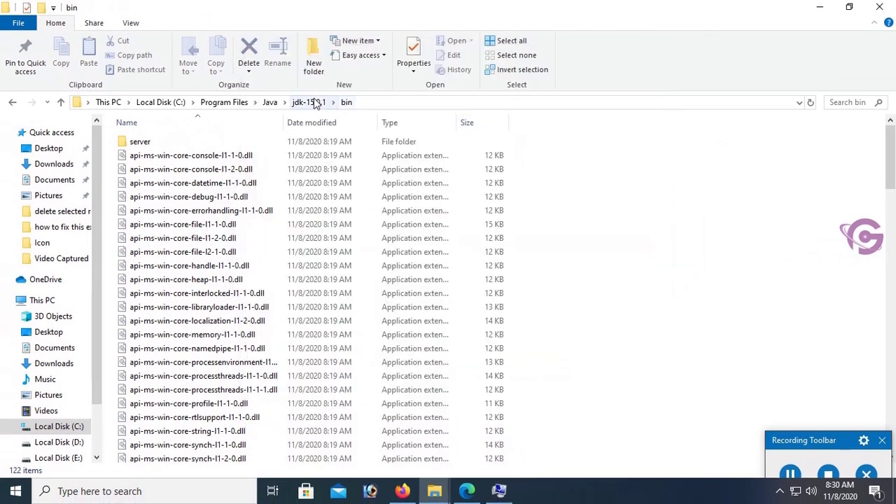
Step: Verify the jdk-15.0.1 folder path, then confirm JAVA_HOME and close all property windows
{"action": "left_click", "coordinate": [315, 102]}
{"action": "left_click", "coordinate": [343, 102]}
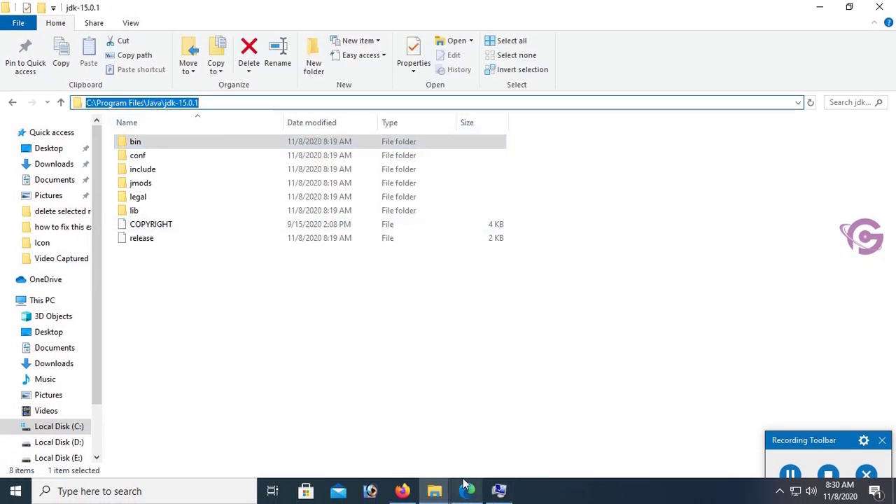
{"action": "left_click", "coordinate": [498, 491]}
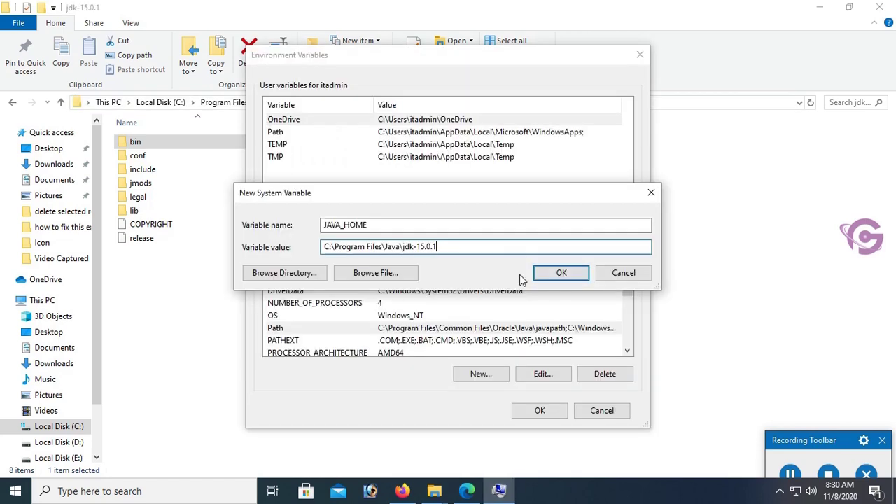
{"action": "left_click", "coordinate": [562, 276]}
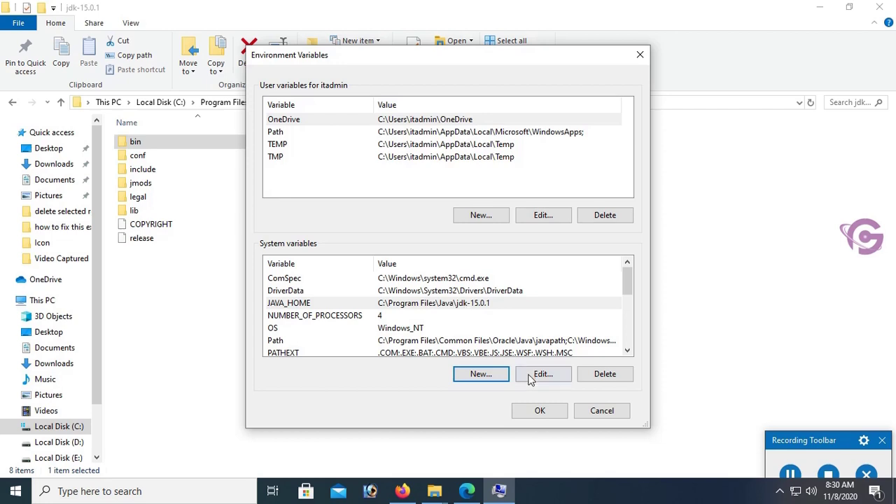
{"action": "left_click", "coordinate": [539, 411]}
{"action": "left_click", "coordinate": [431, 348]}
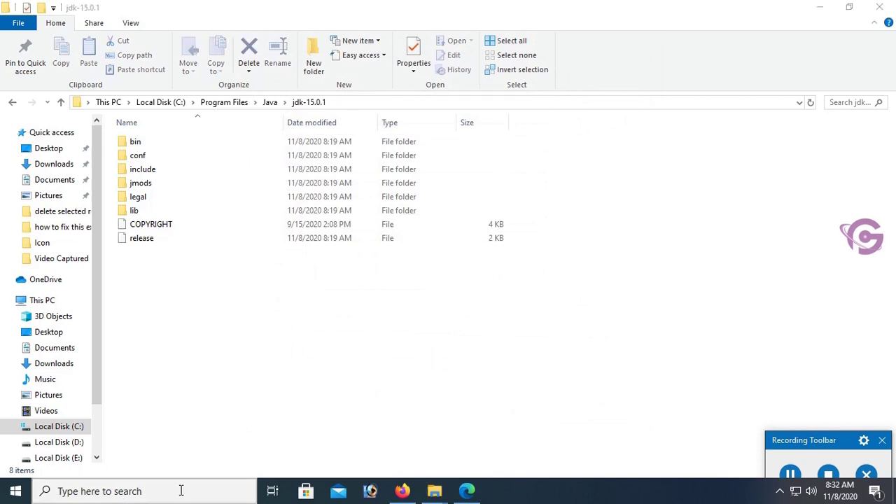
Step: Run java -version in Command Prompt to confirm Java 15.0.1, then close it
{"action": "left_click", "coordinate": [181, 490]}
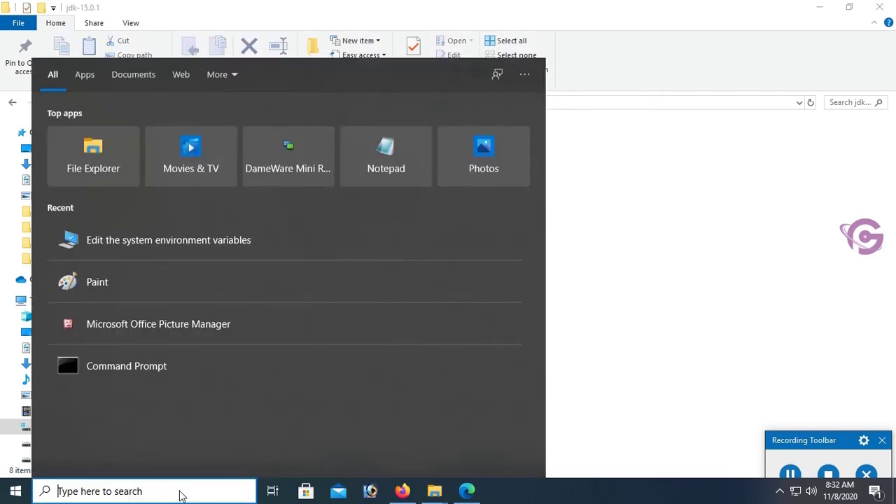
{"action": "type", "text": "cmd"}
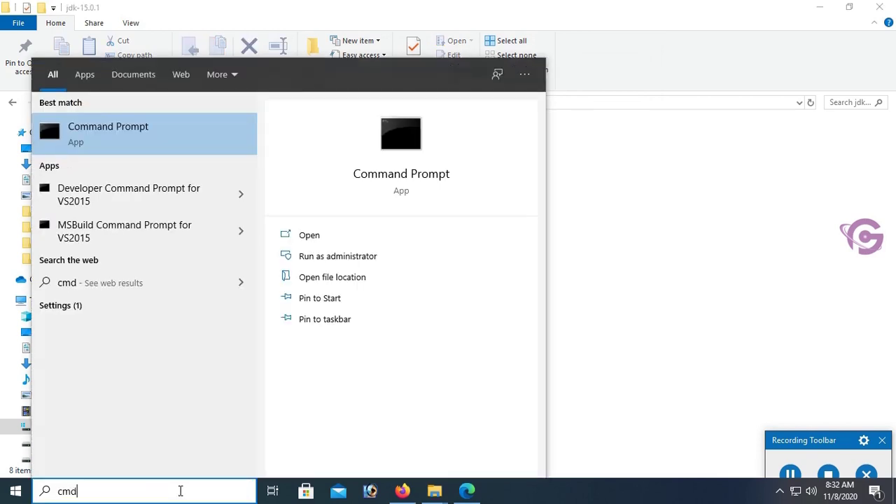
{"action": "key", "text": "Return"}
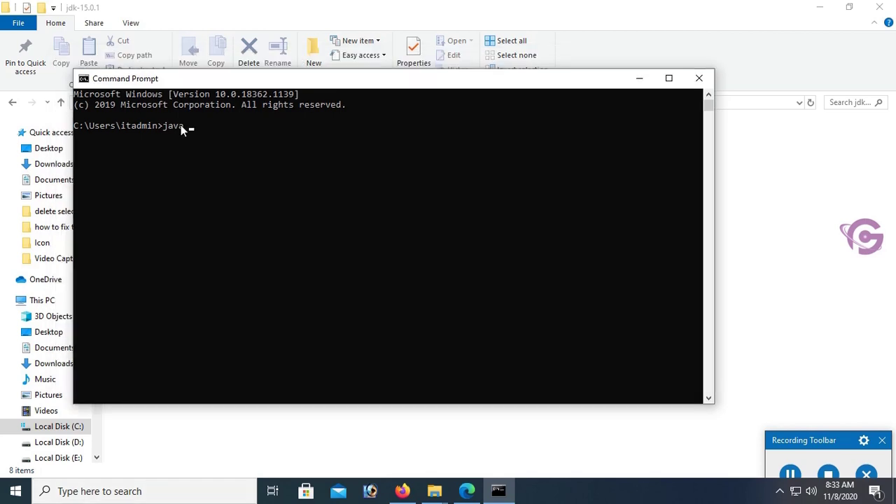
{"action": "type", "text": "-version"}
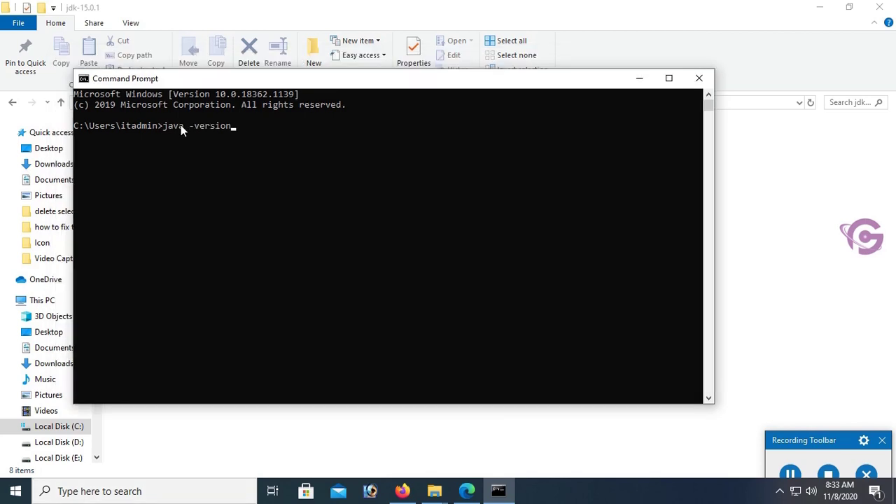
{"action": "key", "text": "Return"}
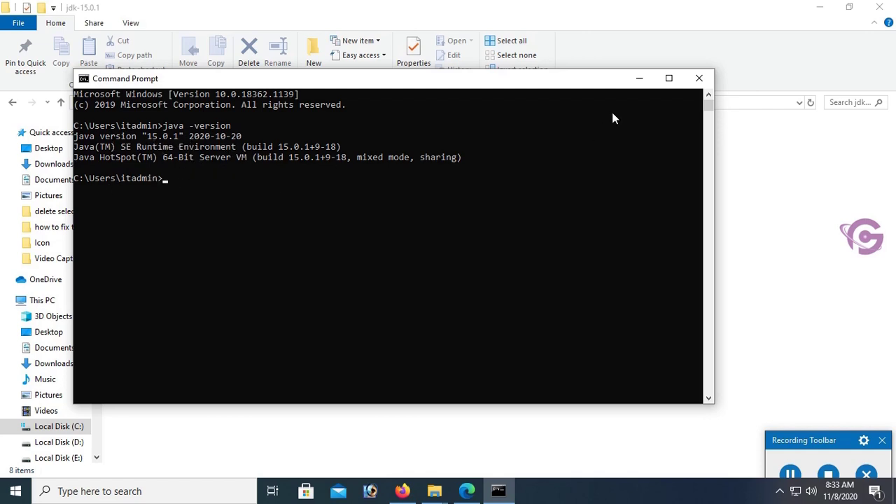
{"action": "left_click", "coordinate": [699, 77]}
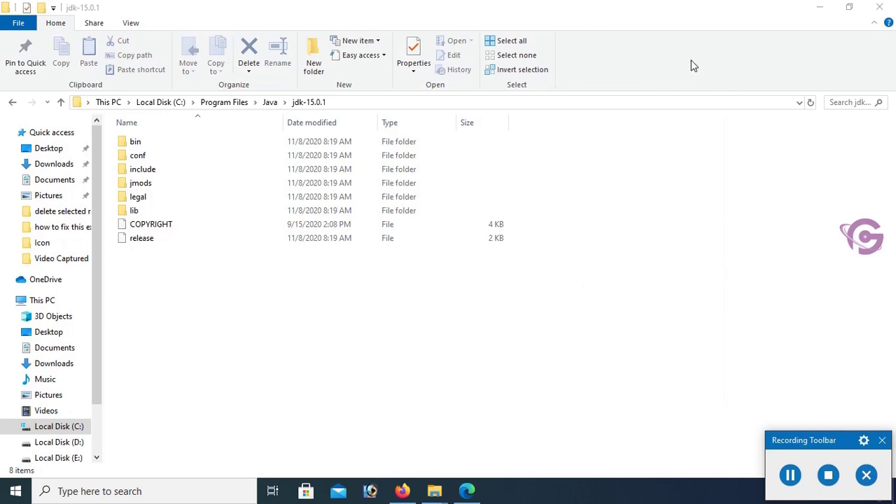
Step: Close the jdk folder, maximize Downloads, and launch android-studio-ide-201.6858069-windows.exe
{"action": "left_click", "coordinate": [880, 7]}
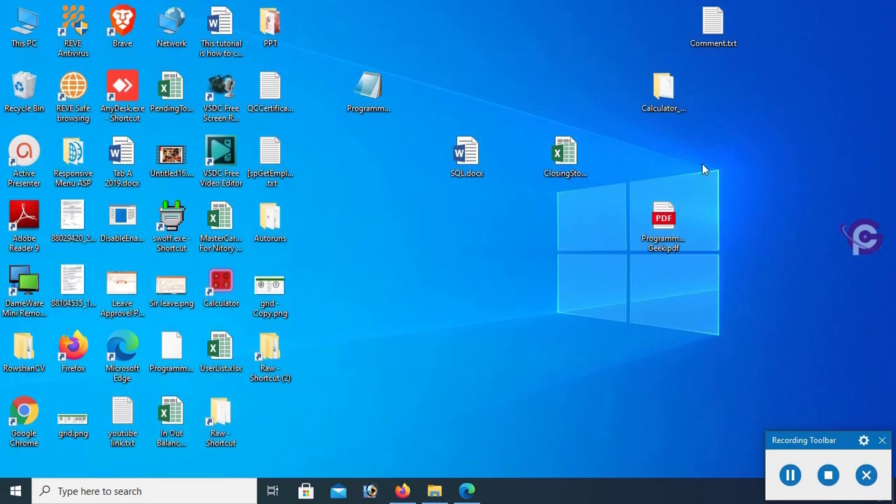
{"action": "left_click", "coordinate": [434, 491]}
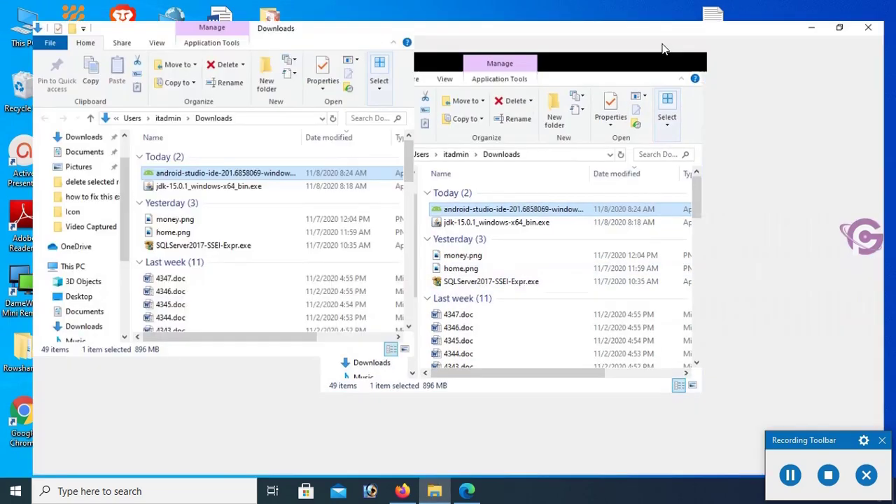
{"action": "left_click", "coordinate": [658, 42]}
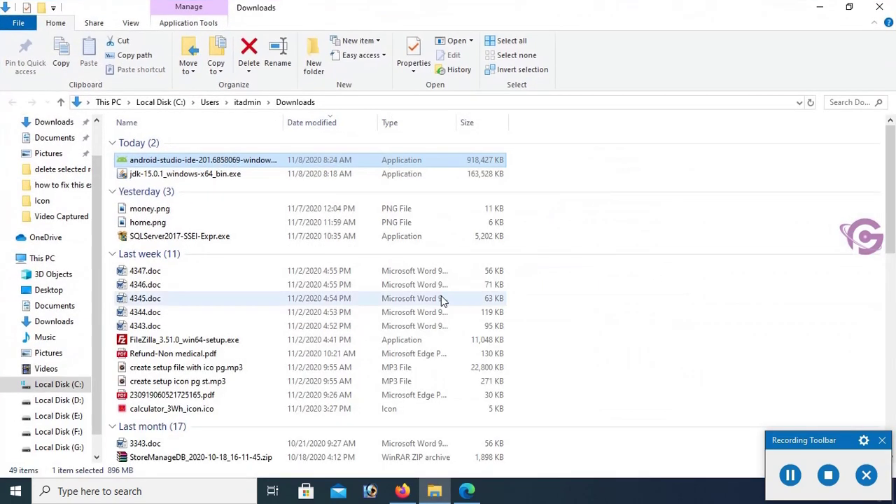
{"action": "double_click", "coordinate": [204, 161]}
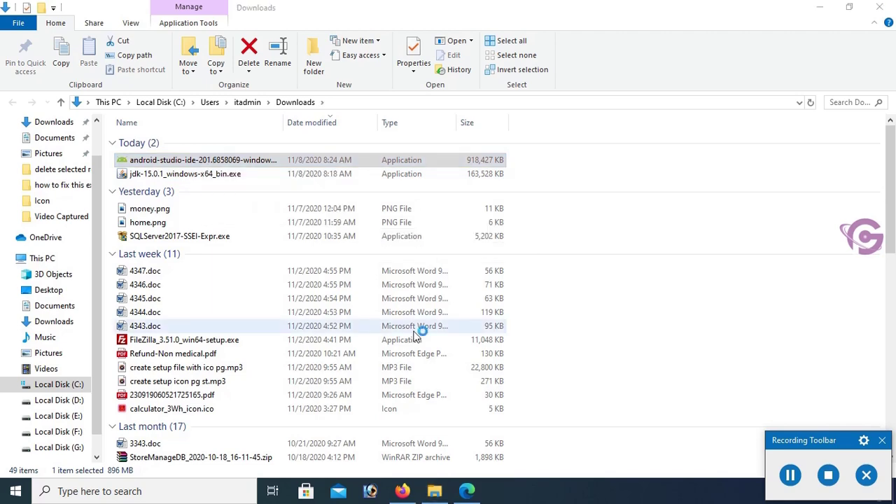
Step: Install Android Studio and Android Virtual Device to C:\Program Files\Android\Android Studio
{"action": "left_click", "coordinate": [518, 350]}
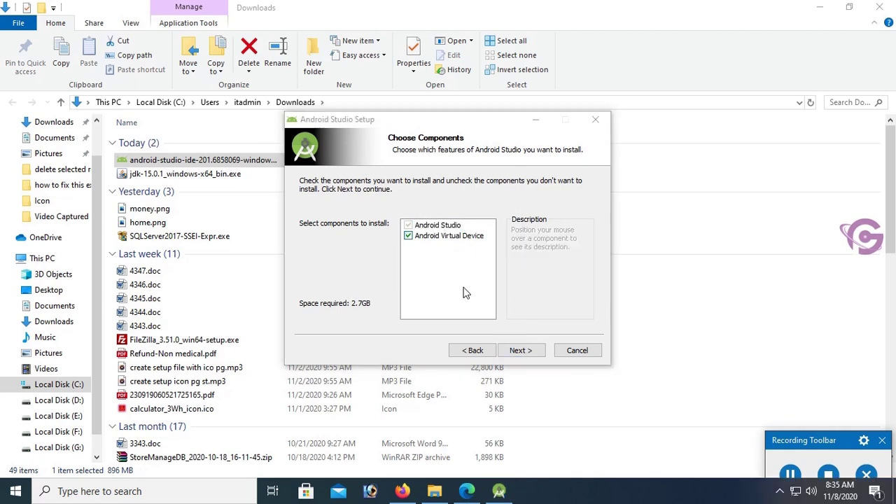
{"action": "left_click", "coordinate": [519, 351]}
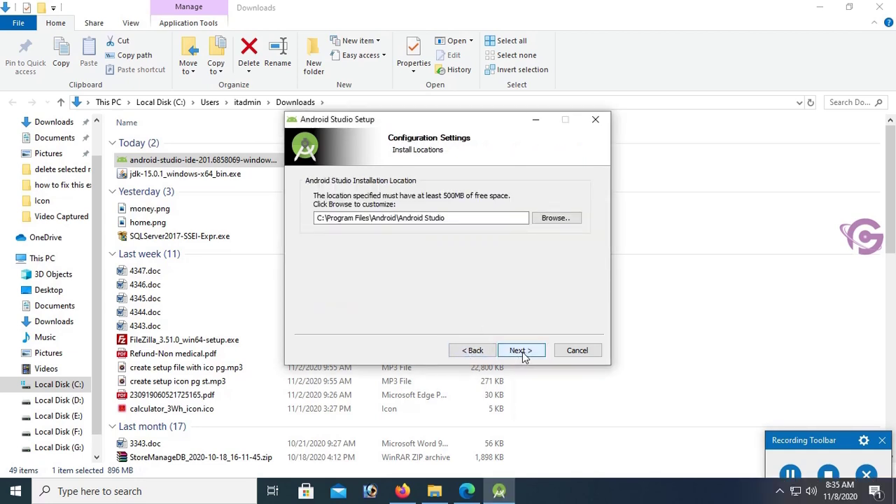
{"action": "left_click", "coordinate": [521, 351]}
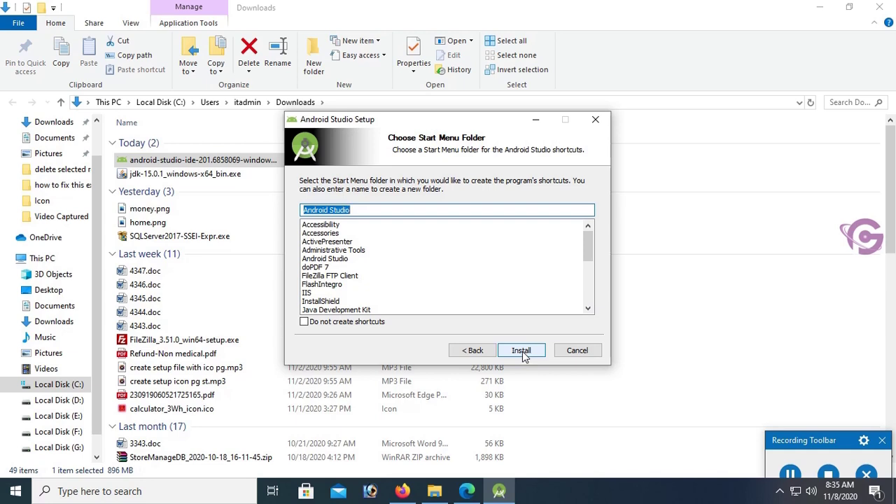
{"action": "left_click", "coordinate": [521, 350]}
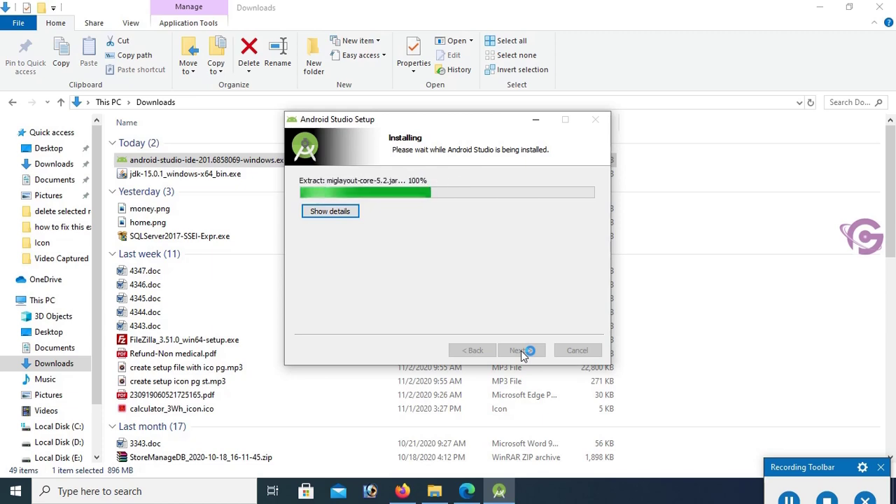
Step: Show the extraction details, refresh the desktop meanwhile, and continue past Installation Complete
{"action": "left_click", "coordinate": [329, 210]}
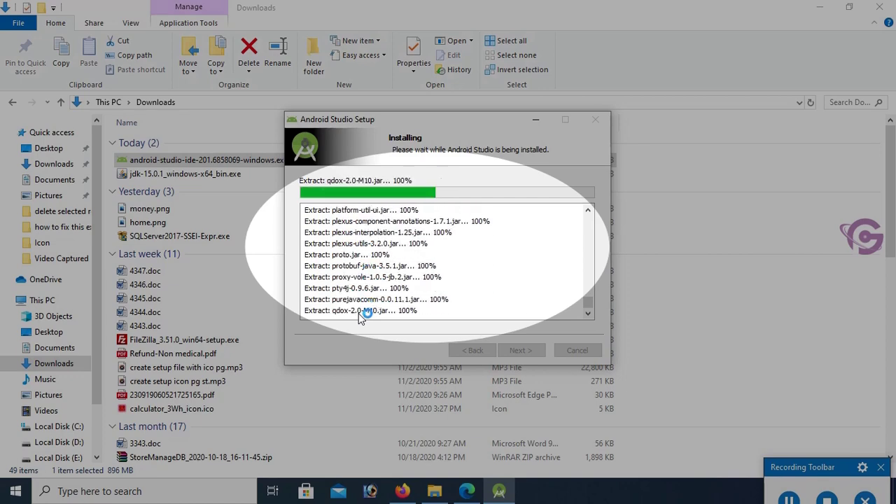
{"action": "left_click", "coordinate": [824, 11]}
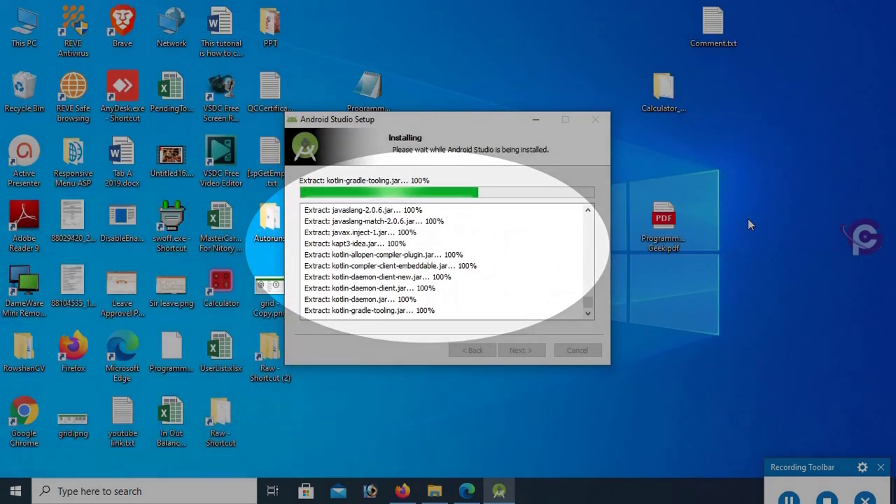
{"action": "right_click", "coordinate": [747, 218]}
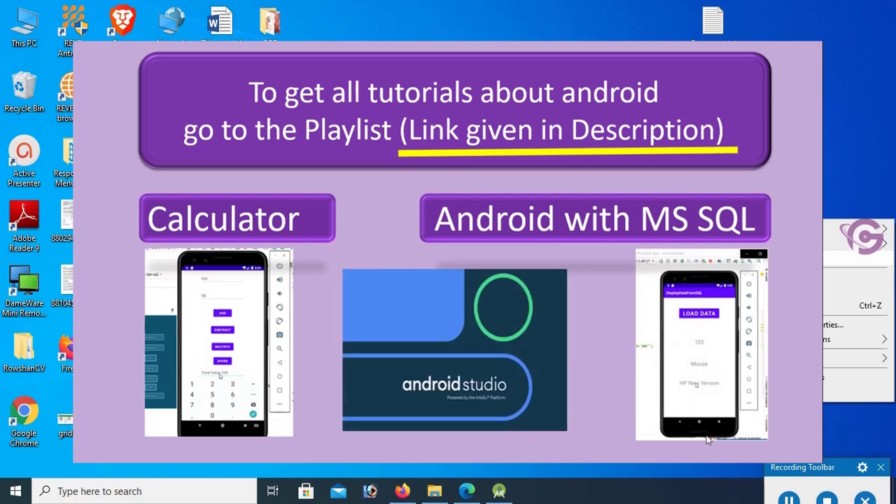
{"action": "left_click", "coordinate": [763, 258]}
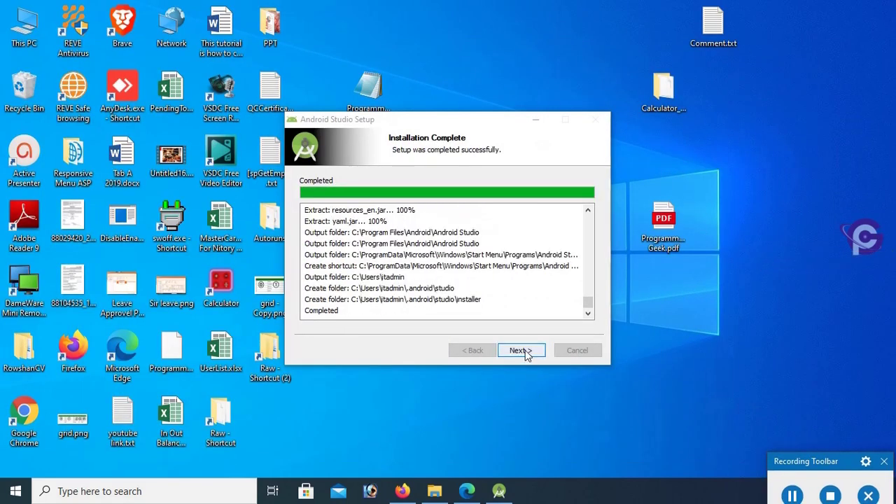
{"action": "left_click", "coordinate": [523, 352]}
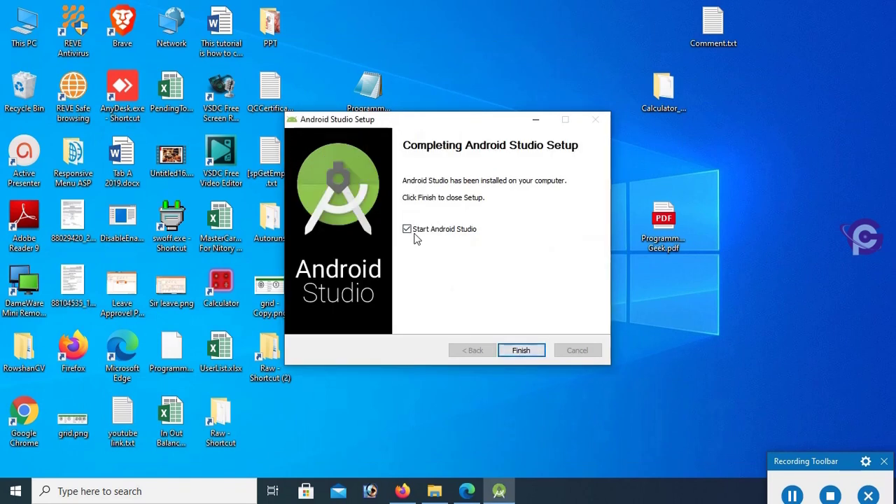
Step: Launch Android Studio and let the Setup Wizard download default SDK components including Platform 30
{"action": "left_click", "coordinate": [521, 350]}
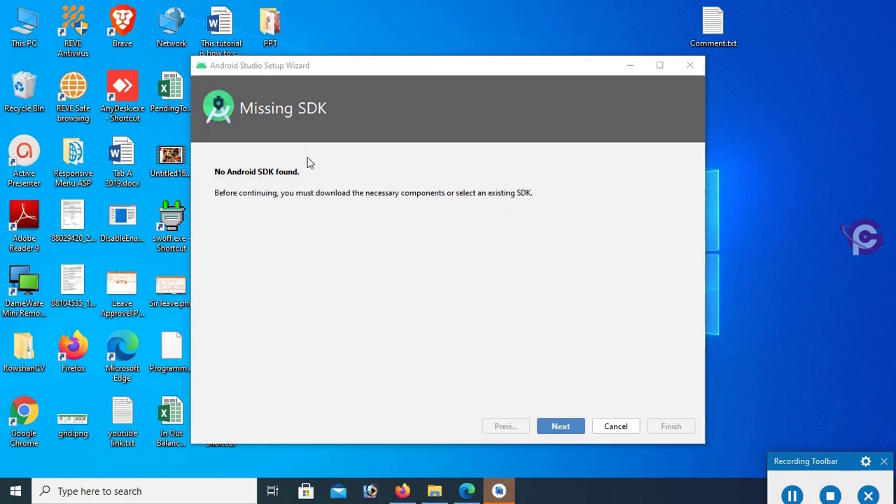
{"action": "left_click", "coordinate": [560, 427]}
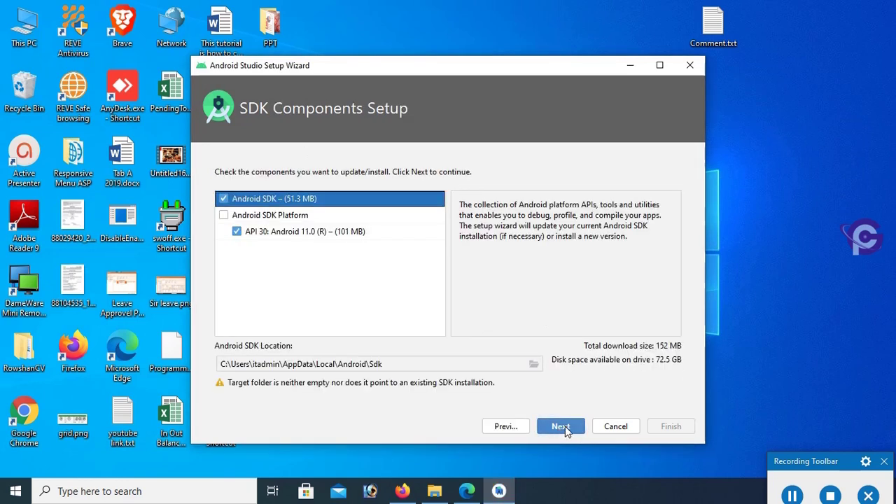
{"action": "left_click", "coordinate": [561, 427]}
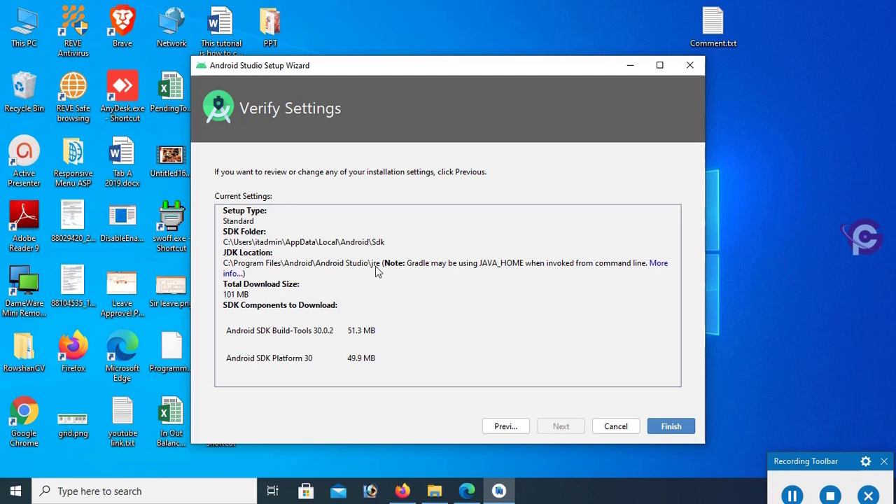
{"action": "left_click", "coordinate": [676, 427]}
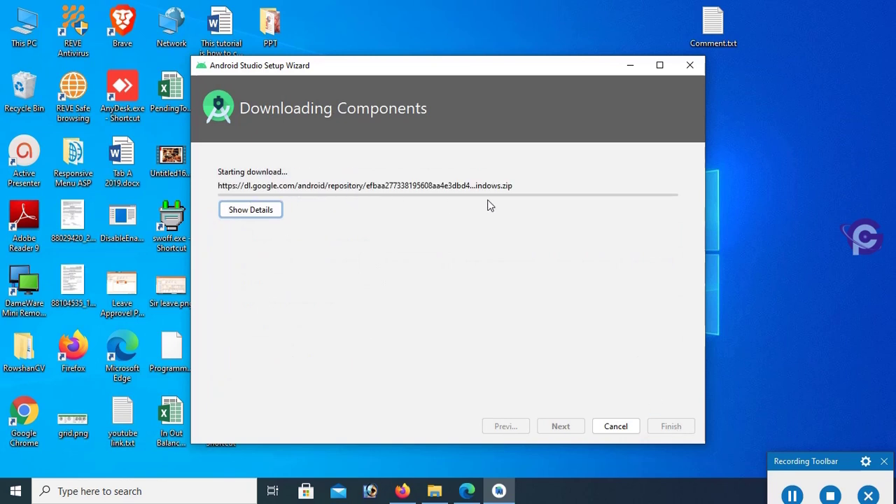
{"action": "left_click", "coordinate": [251, 211]}
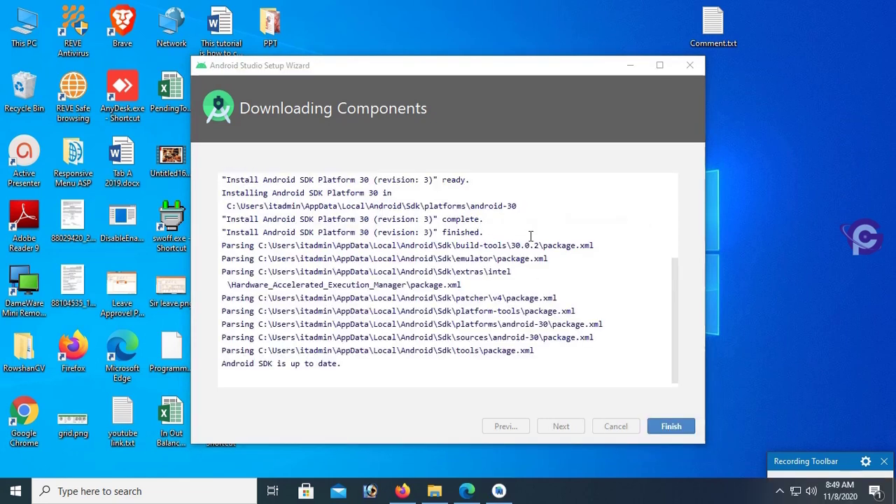
Step: Start a new project, browse the device template tabs, and pick Phone and Tablet Empty Activity
{"action": "left_click", "coordinate": [671, 426]}
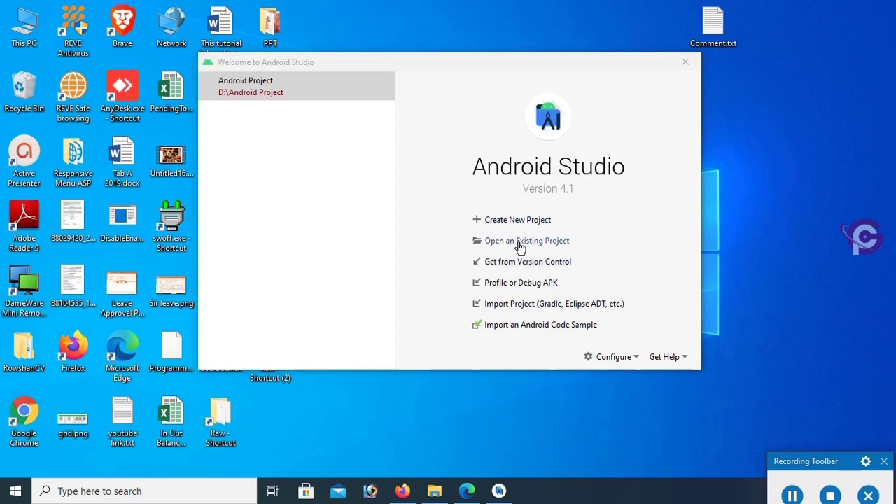
{"action": "left_click", "coordinate": [511, 222]}
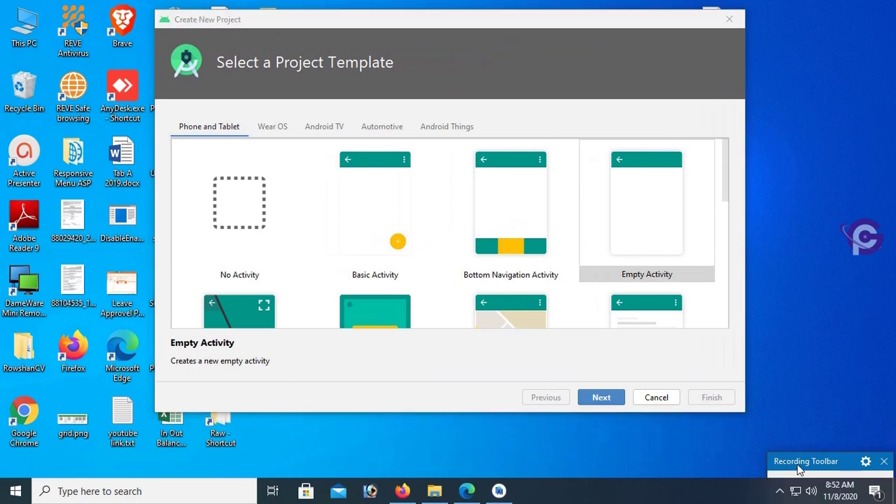
{"action": "left_click", "coordinate": [272, 128]}
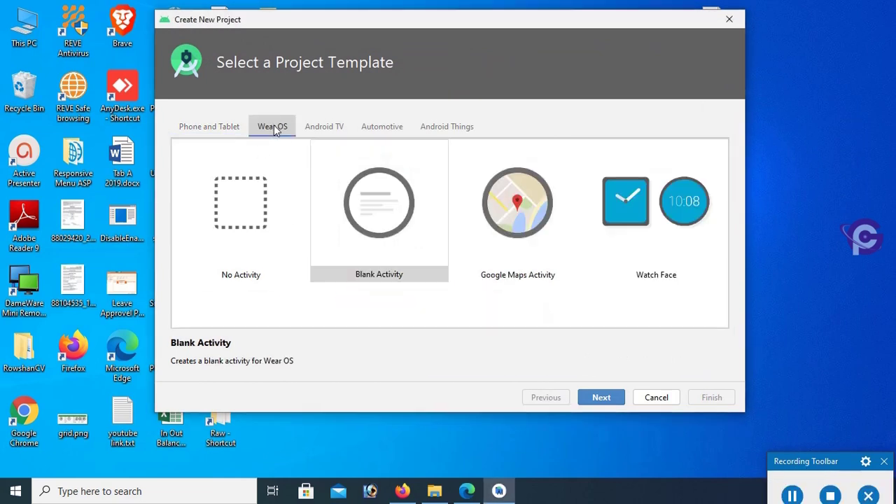
{"action": "left_click", "coordinate": [322, 126]}
{"action": "left_click", "coordinate": [381, 128]}
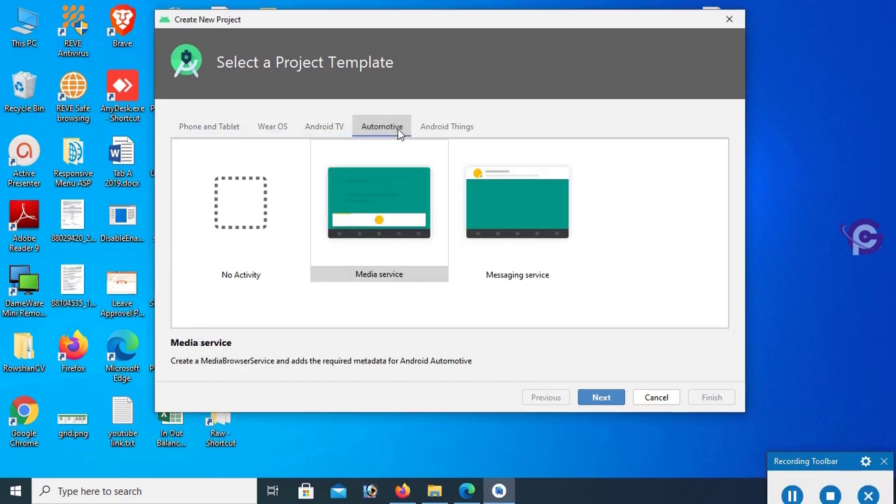
{"action": "left_click", "coordinate": [455, 129]}
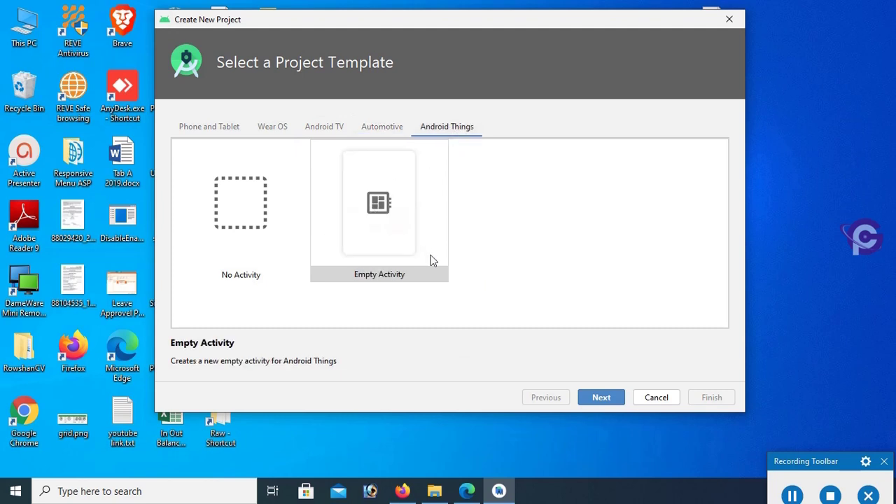
{"action": "left_click", "coordinate": [209, 127]}
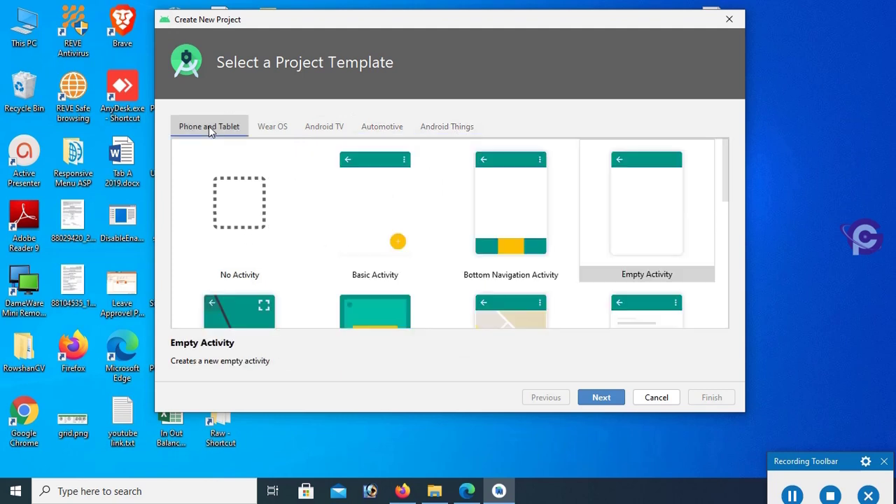
{"action": "left_click", "coordinate": [644, 220]}
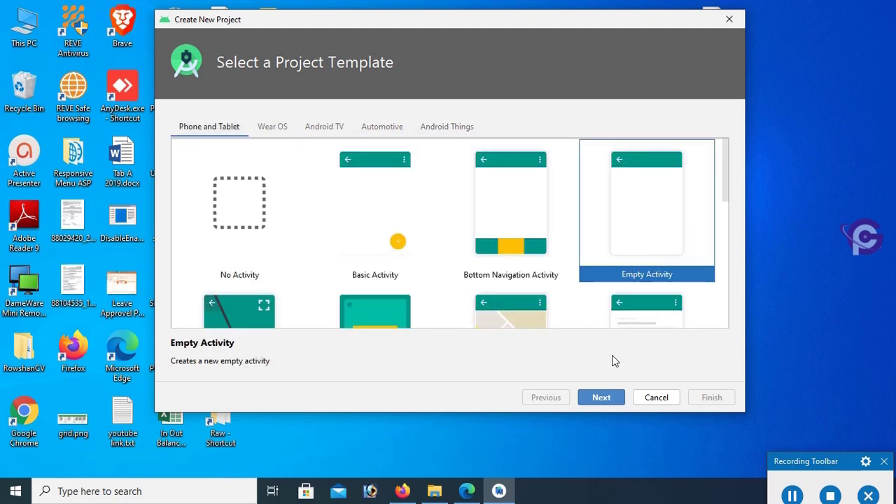
Step: Name the new project FirstAndroidApplication
{"action": "left_click", "coordinate": [601, 396]}
{"action": "type", "text": "F"}
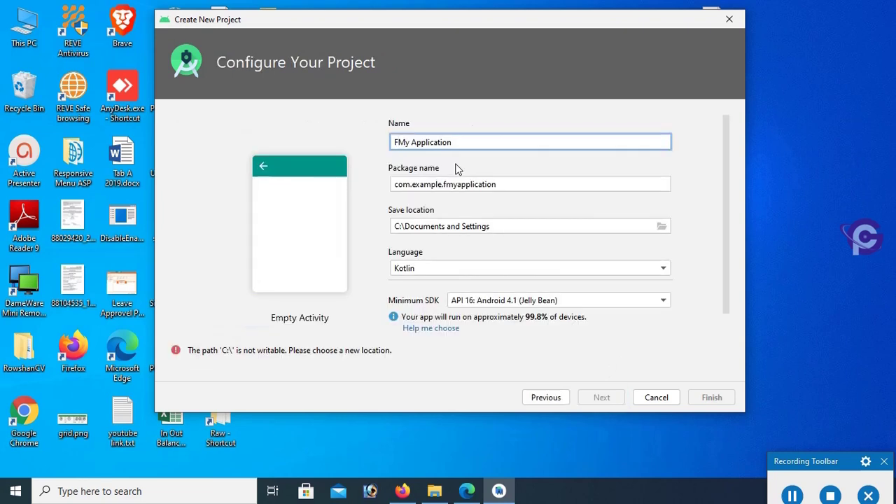
{"action": "type", "text": "irst"}
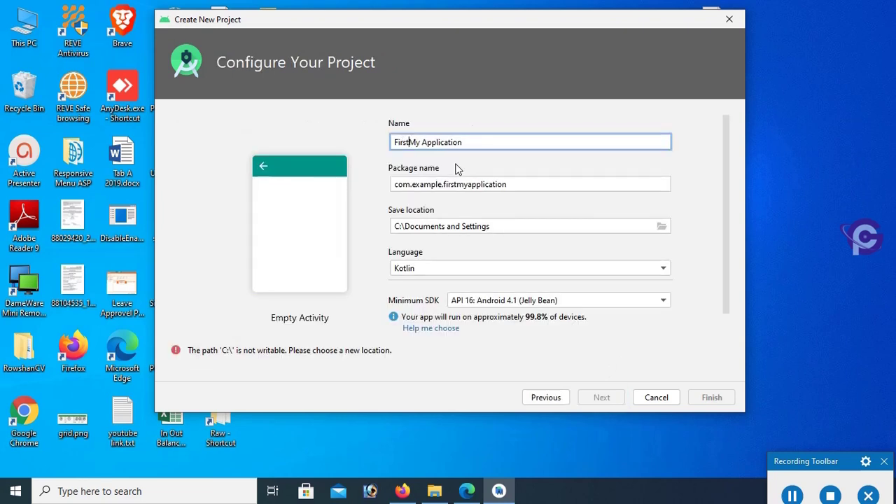
{"action": "key", "text": "Delete"}
{"action": "key", "text": "Delete"}
{"action": "type", "text": "A"}
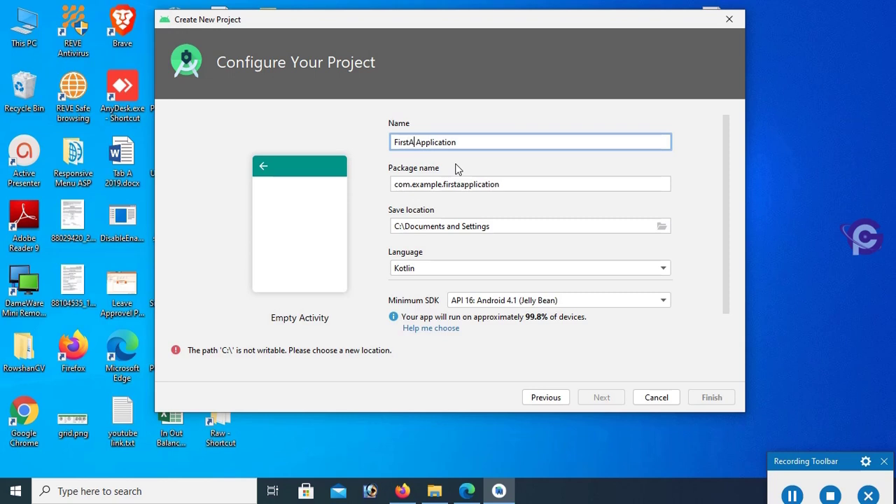
{"action": "type", "text": "ndroid"}
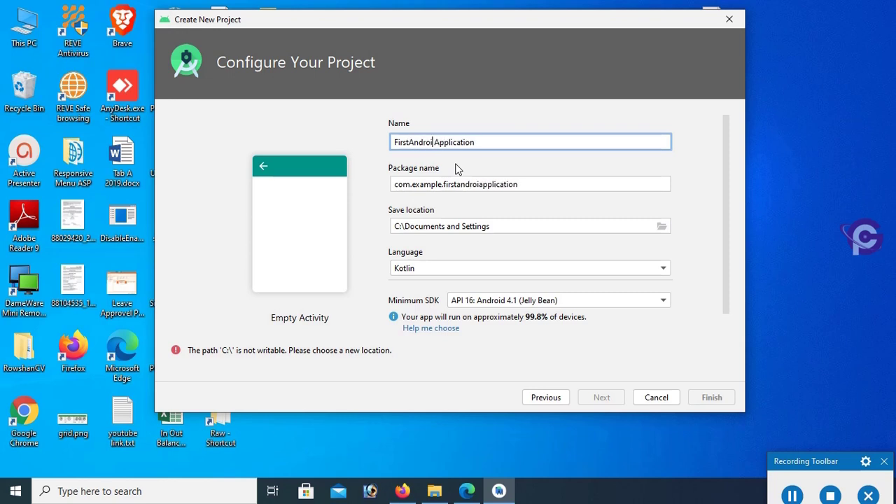
{"action": "key", "text": "Delete"}
Step: Set the project save location to D:\Android Problem Solution
{"action": "left_click", "coordinate": [662, 226]}
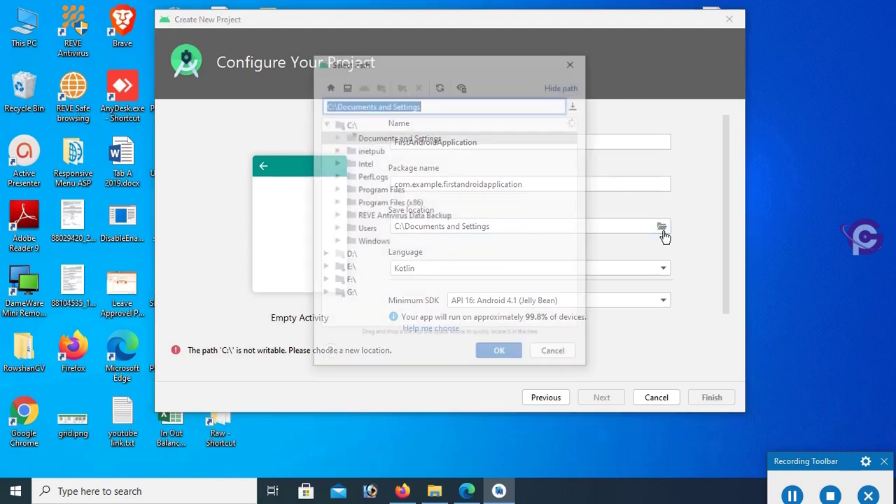
{"action": "left_click", "coordinate": [324, 257]}
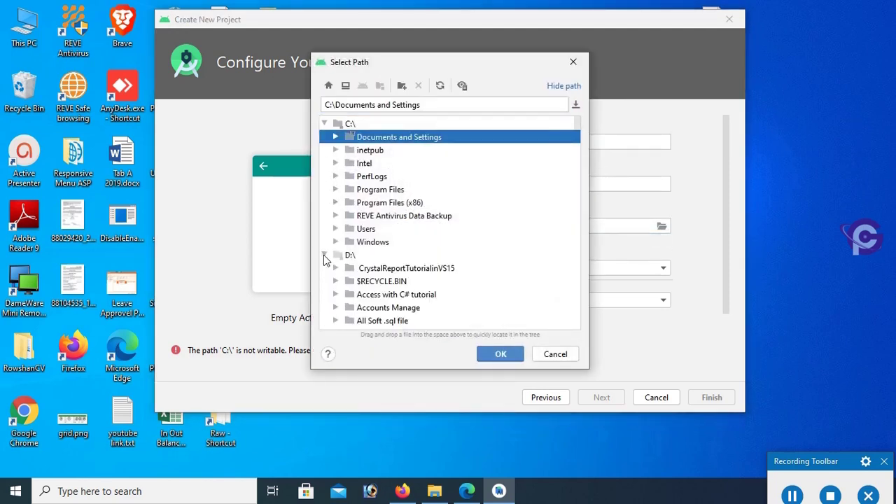
{"action": "scroll", "coordinate": [424, 289], "scroll_direction": "down", "scroll_amount": 3}
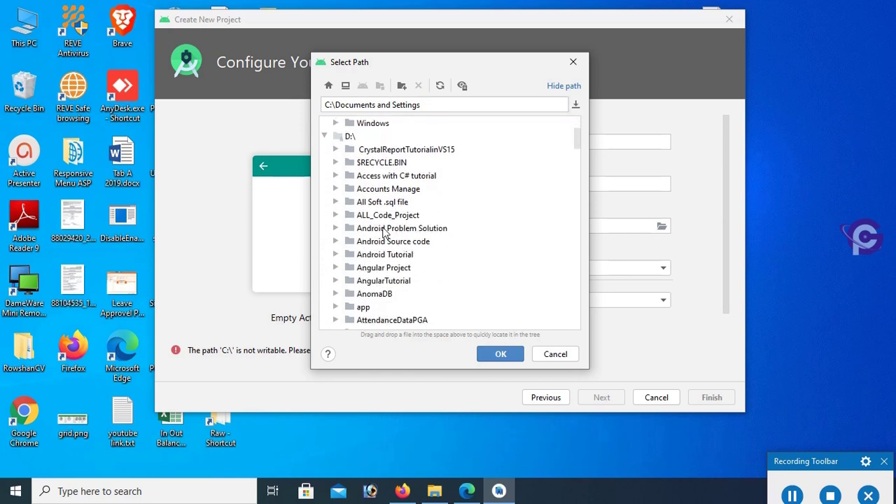
{"action": "left_click", "coordinate": [380, 233]}
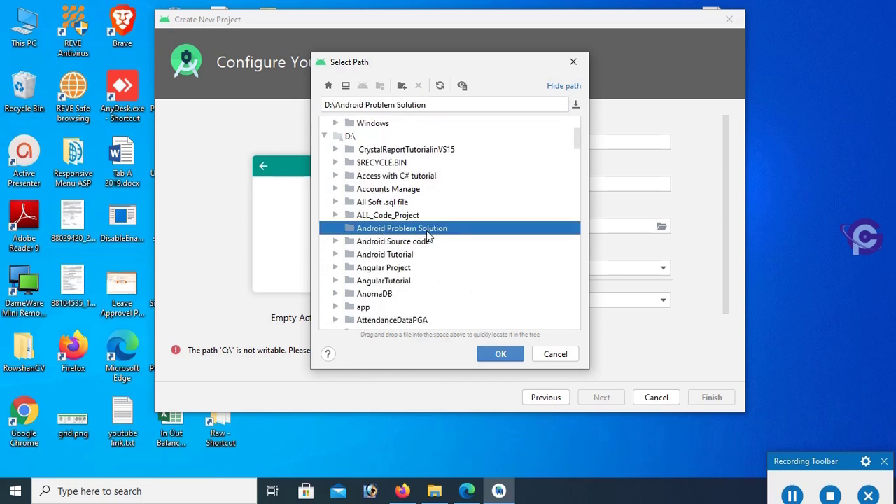
{"action": "left_click", "coordinate": [501, 354]}
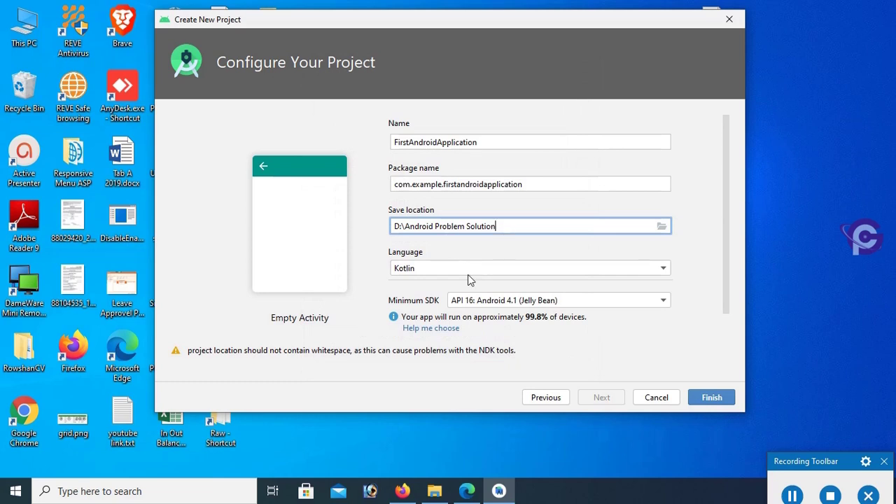
Step: Choose Java as the language, keep minimum SDK API 16, and create the project
{"action": "left_click", "coordinate": [659, 270]}
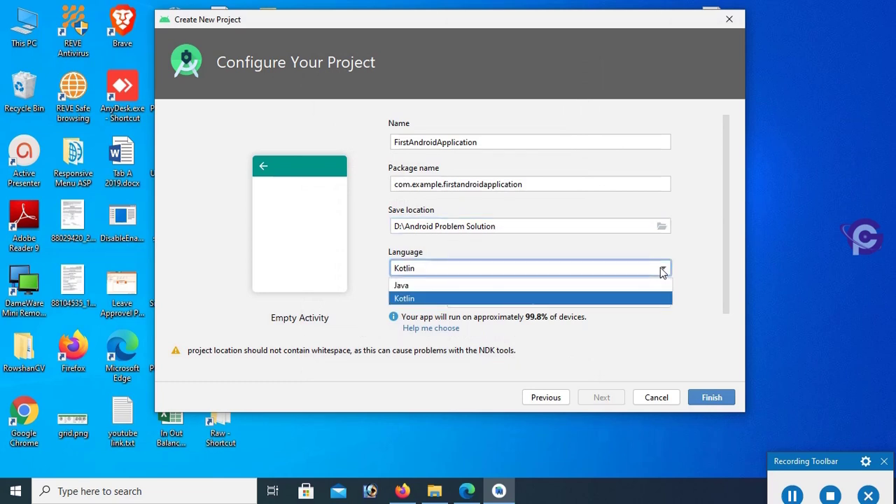
{"action": "left_click", "coordinate": [405, 287]}
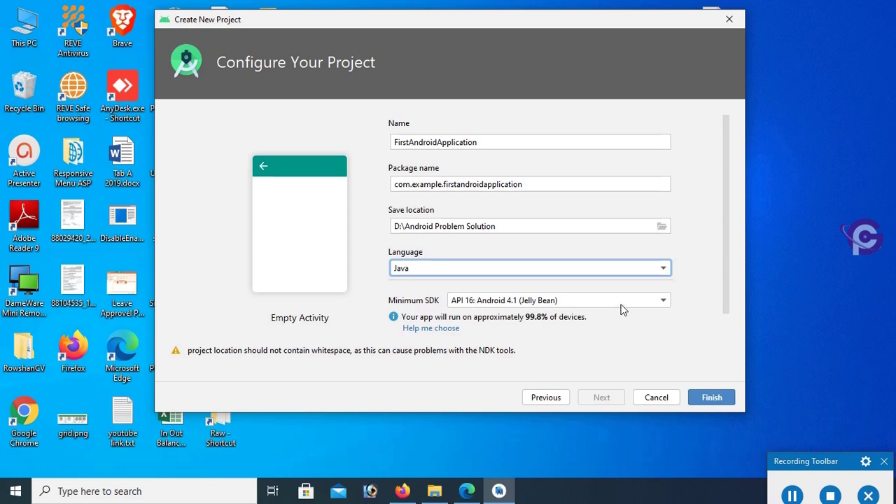
{"action": "left_click", "coordinate": [665, 301]}
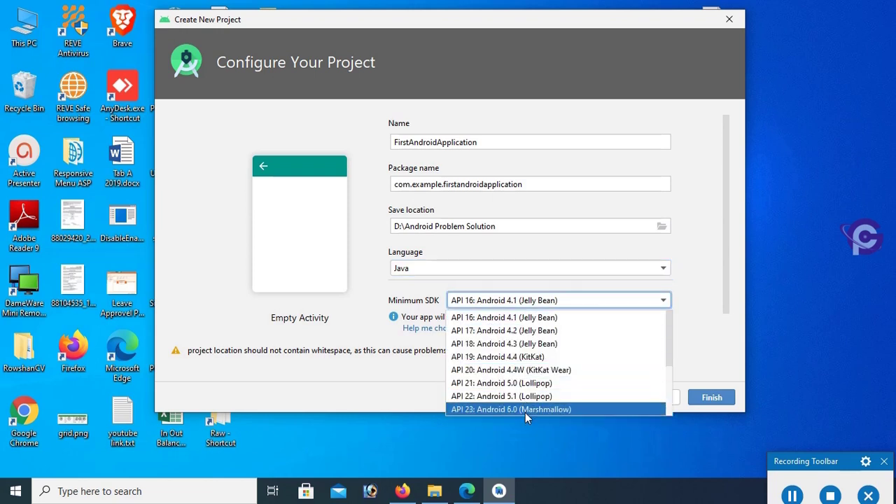
{"action": "left_click", "coordinate": [501, 317]}
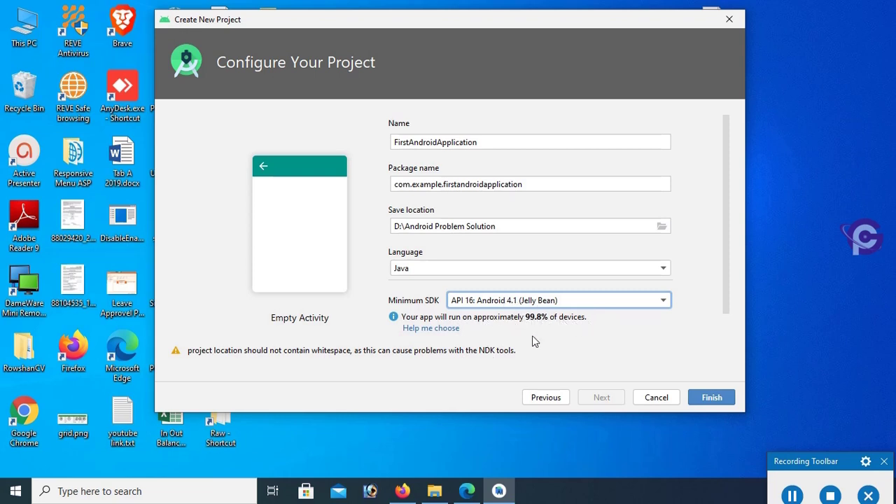
{"action": "left_click", "coordinate": [708, 397]}
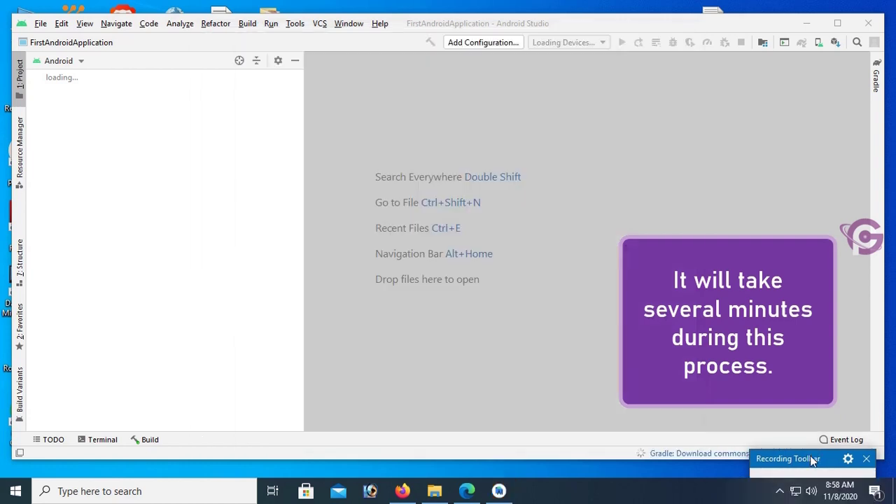
Step: Dismiss the Proxy Settings prompt and wait for the project to load MainActivity.java
{"action": "left_click_drag", "start_coordinate": [811, 460], "coordinate": [810, 474]}
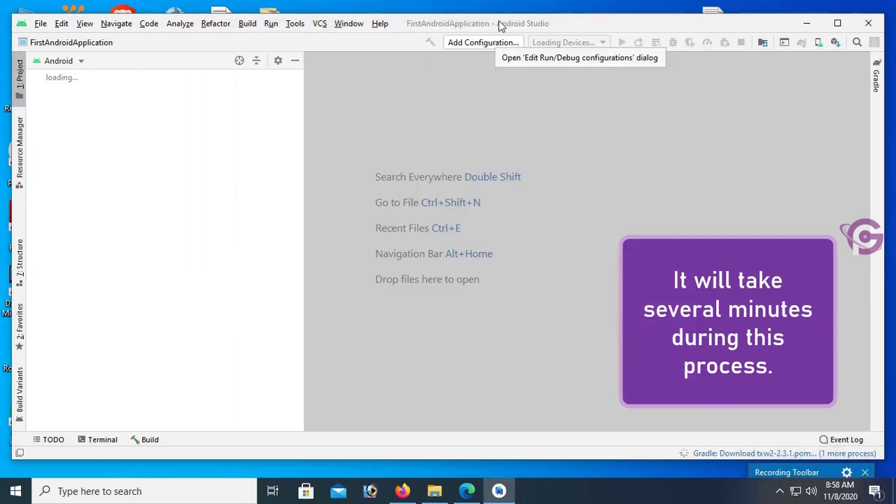
{"action": "left_click_drag", "start_coordinate": [499, 17], "coordinate": [494, 11]}
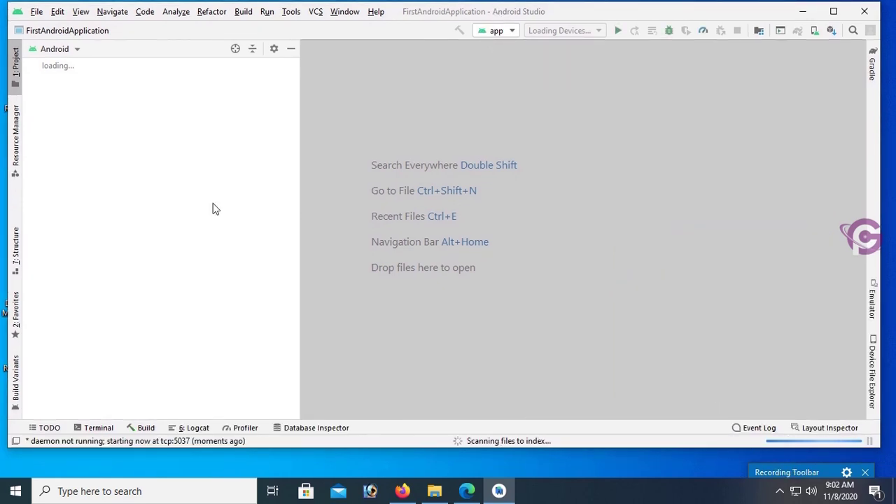
{"action": "left_click", "coordinate": [676, 471]}
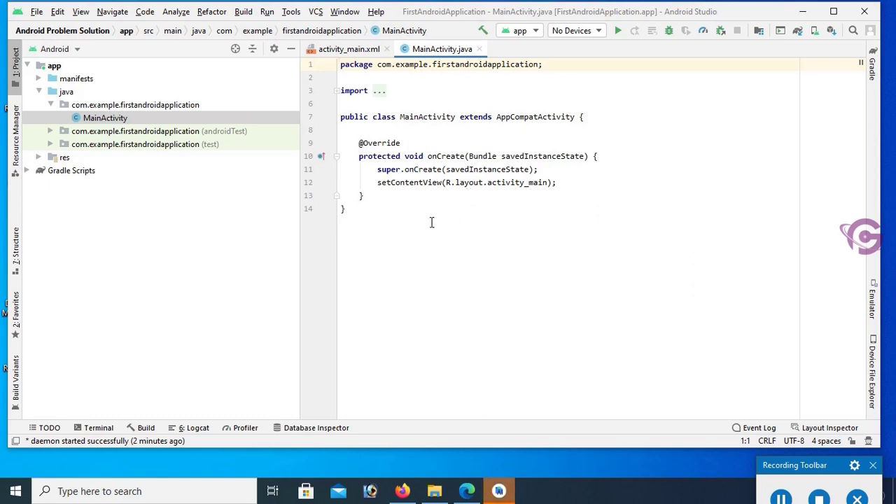
Step: Open activity_main.xml in Split view, narrow the Project panel, and maximize the window
{"action": "left_click", "coordinate": [343, 53]}
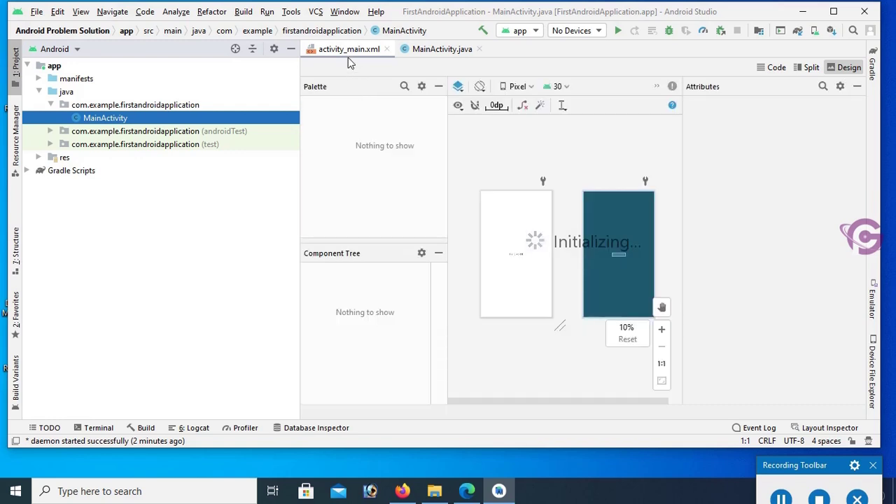
{"action": "left_click", "coordinate": [811, 68]}
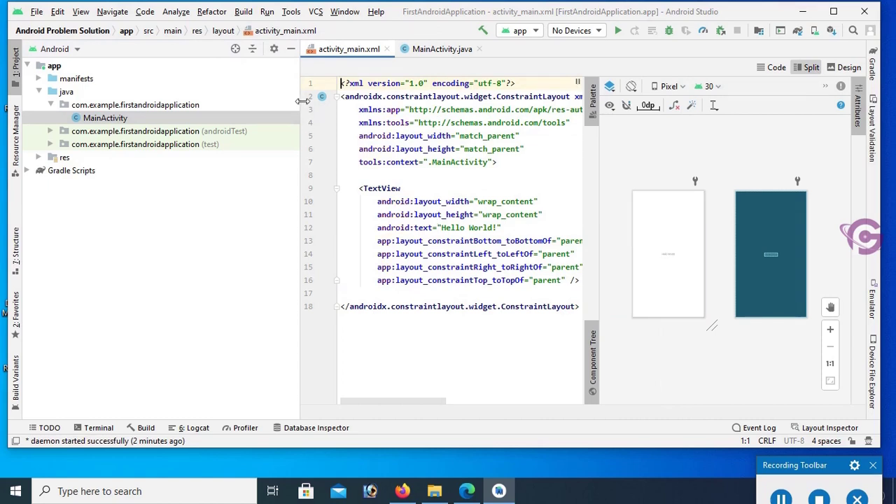
{"action": "left_click_drag", "start_coordinate": [300, 100], "coordinate": [159, 101]}
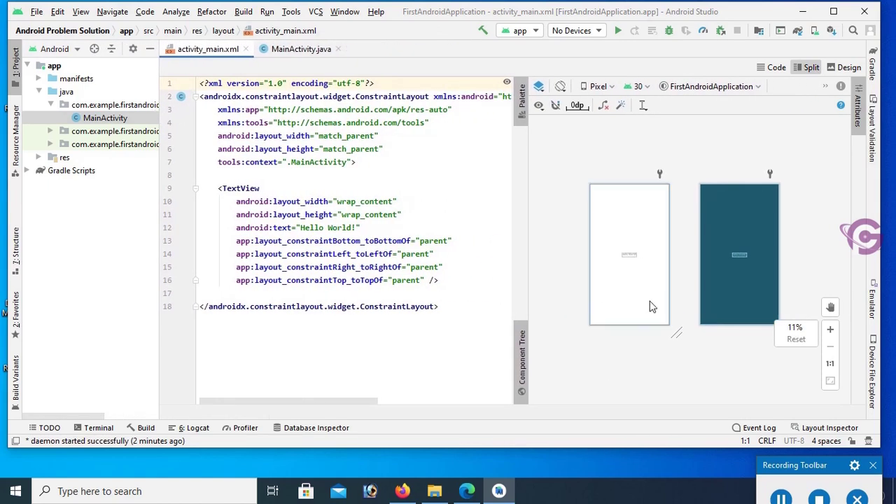
{"action": "left_click", "coordinate": [775, 68]}
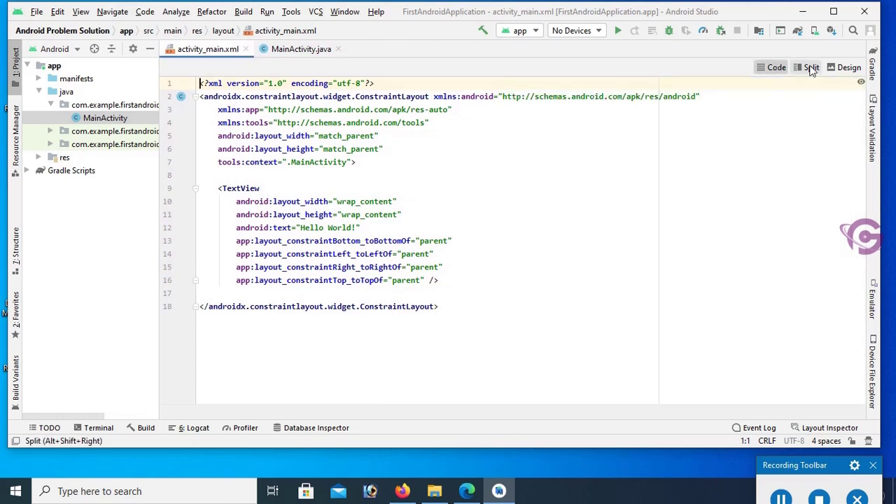
{"action": "left_click", "coordinate": [848, 67]}
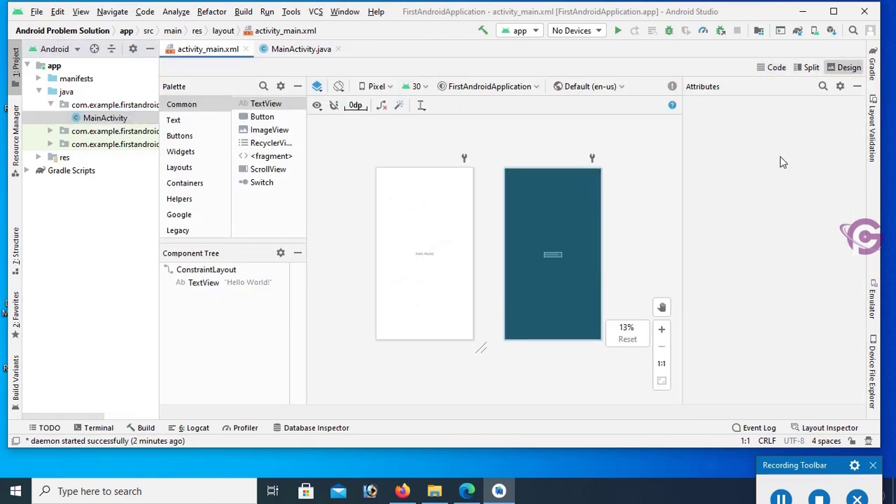
{"action": "left_click", "coordinate": [810, 68]}
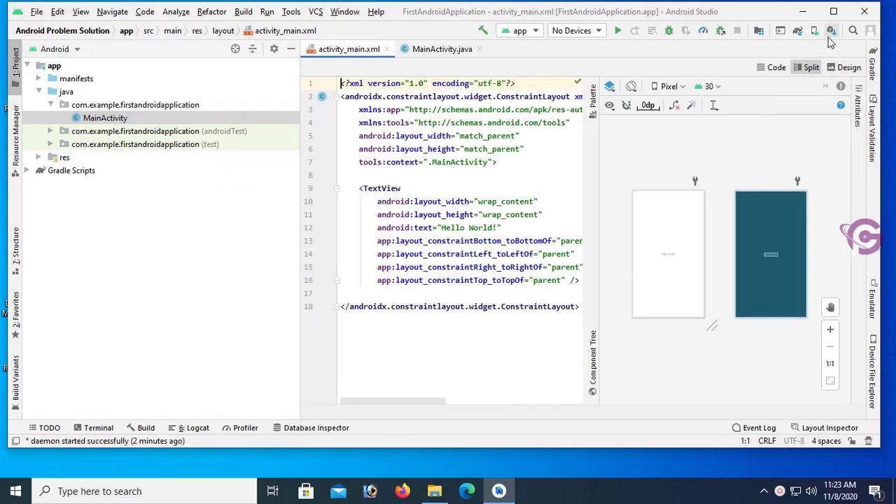
{"action": "left_click", "coordinate": [834, 12]}
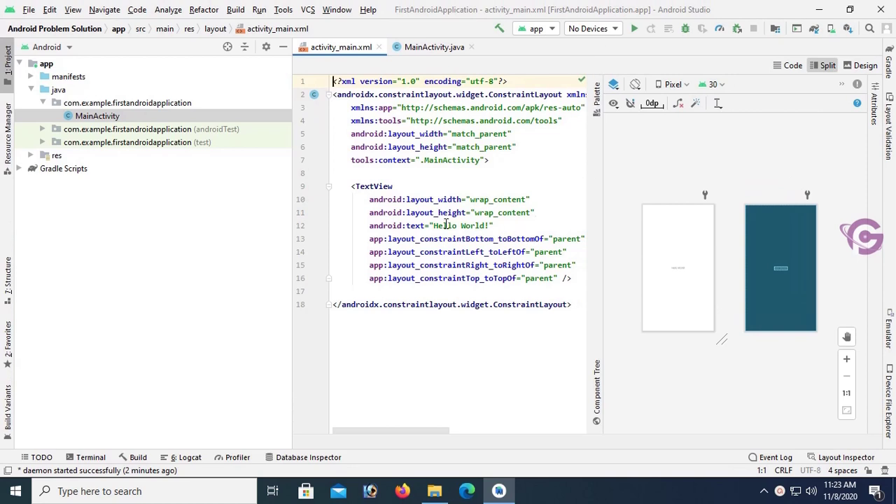
Step: Change the TextView text from 'Hello World!' to 'Thanks for watching this tutorial' and open the device list
{"action": "left_click", "coordinate": [488, 225]}
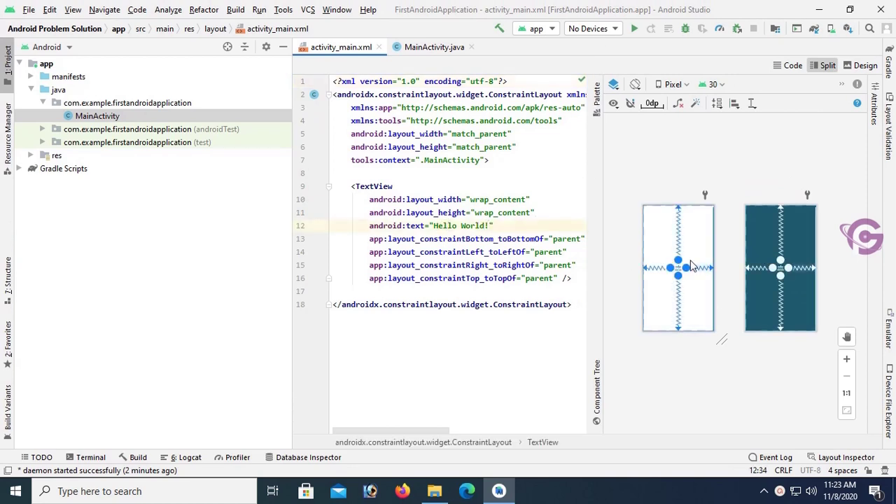
{"action": "left_click", "coordinate": [434, 225], "text": "shift"}
{"action": "type", "text": "Thanks for watchin"}
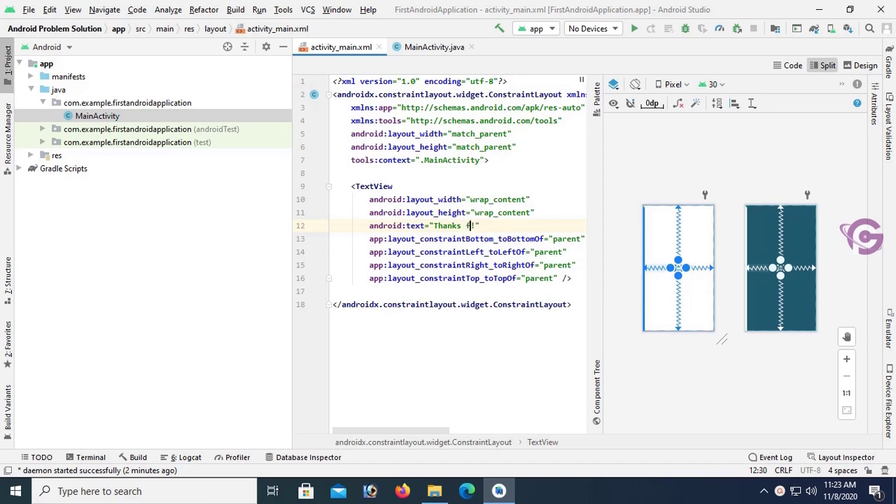
{"action": "type", "text": "g "}
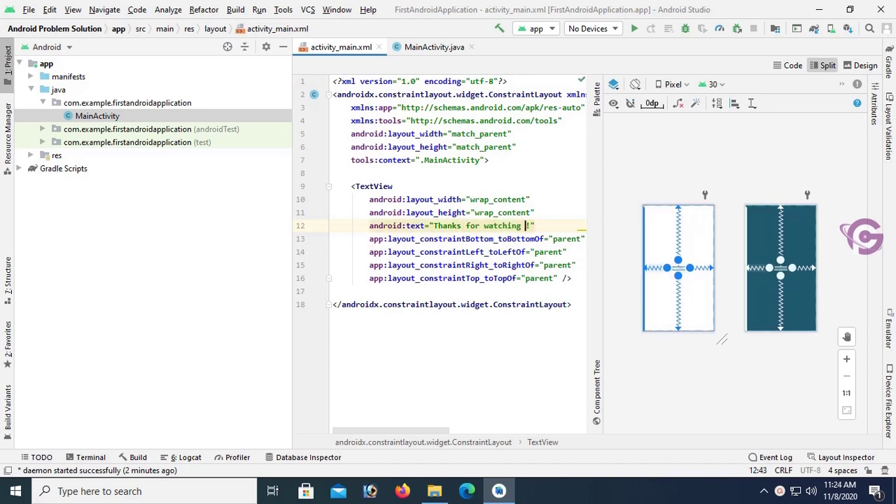
{"action": "type", "text": "this tutoria"}
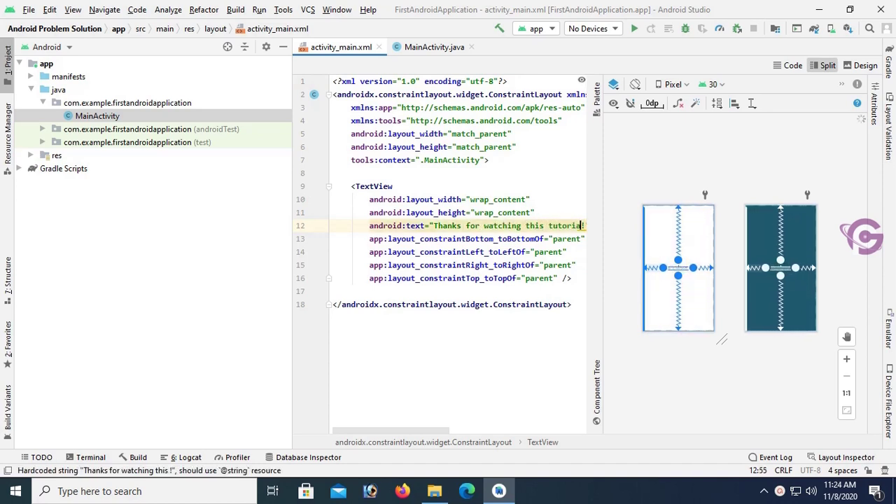
{"action": "type", "text": "l"}
{"action": "left_click", "coordinate": [484, 239]}
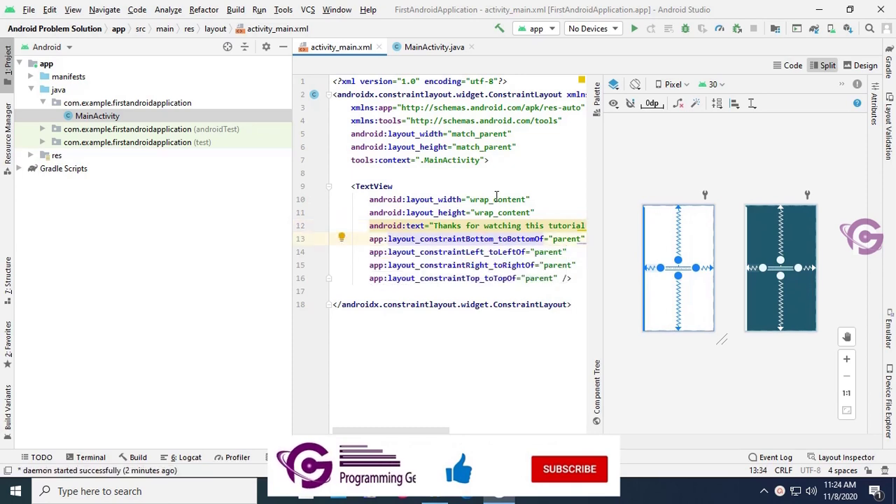
{"action": "left_click", "coordinate": [612, 29]}
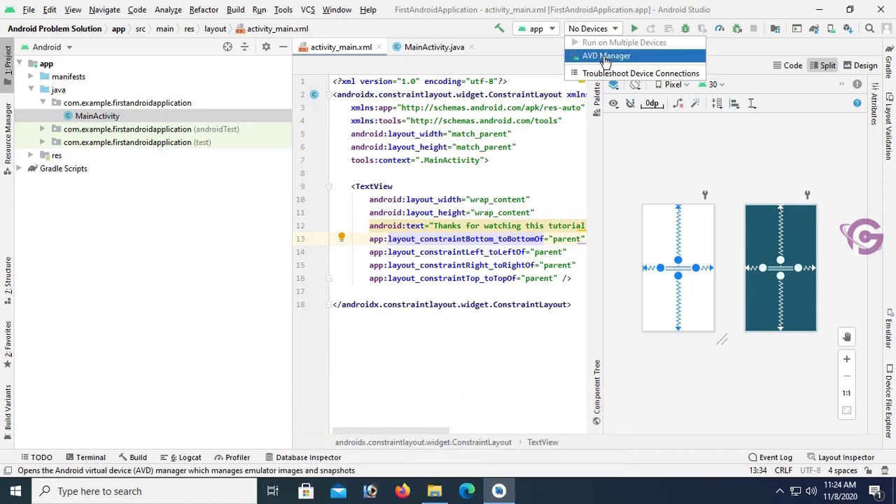
Step: Start a new virtual device in the AVD Manager with Pixel 3 phone hardware
{"action": "left_click", "coordinate": [605, 56]}
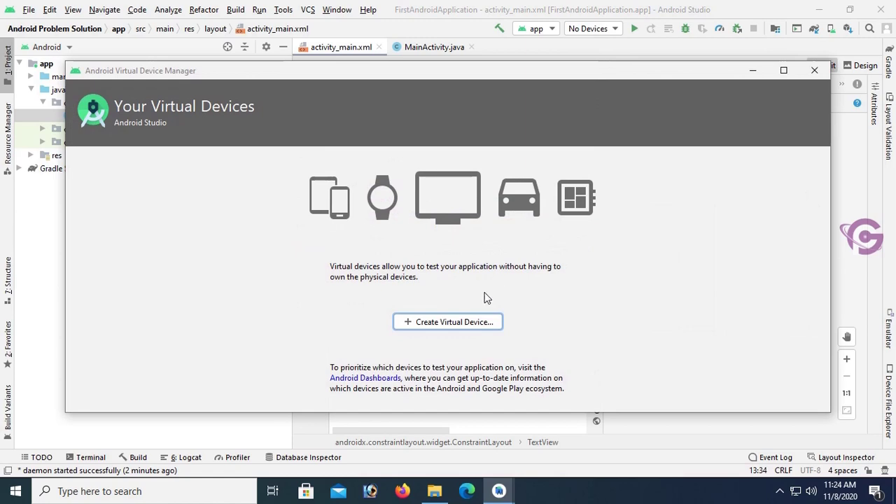
{"action": "left_click", "coordinate": [443, 323]}
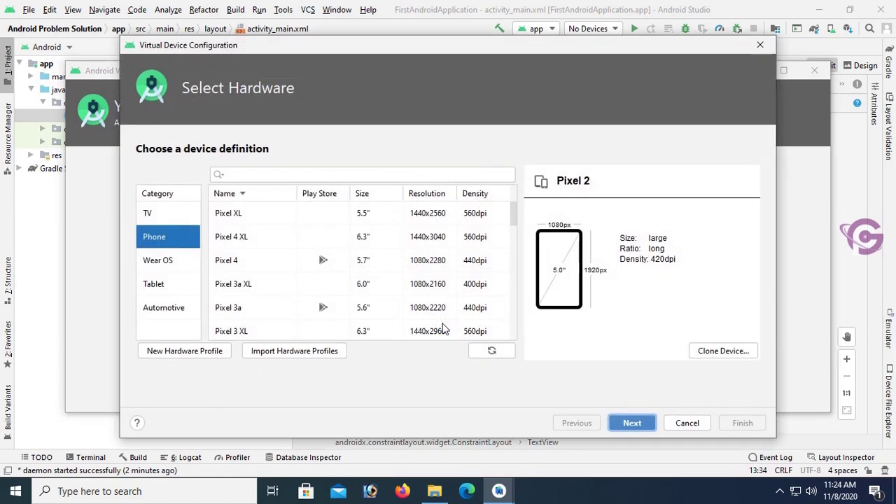
{"action": "left_click", "coordinate": [147, 216]}
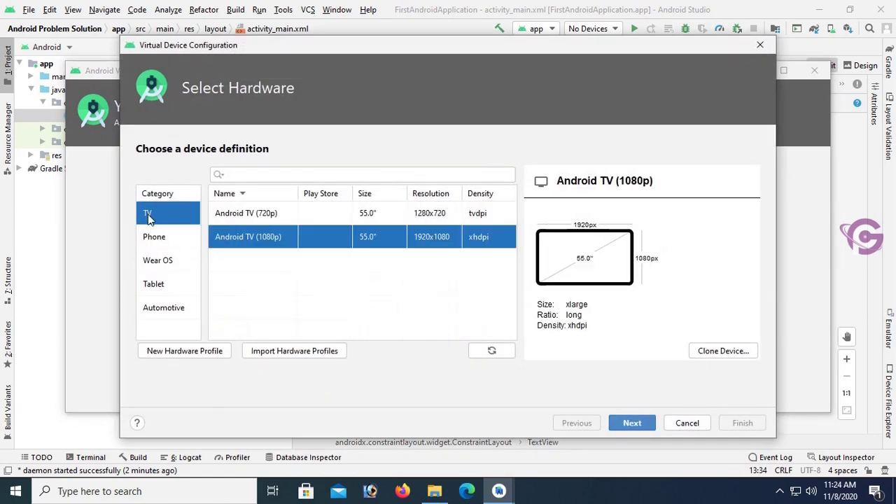
{"action": "left_click", "coordinate": [156, 285]}
{"action": "left_click", "coordinate": [165, 240]}
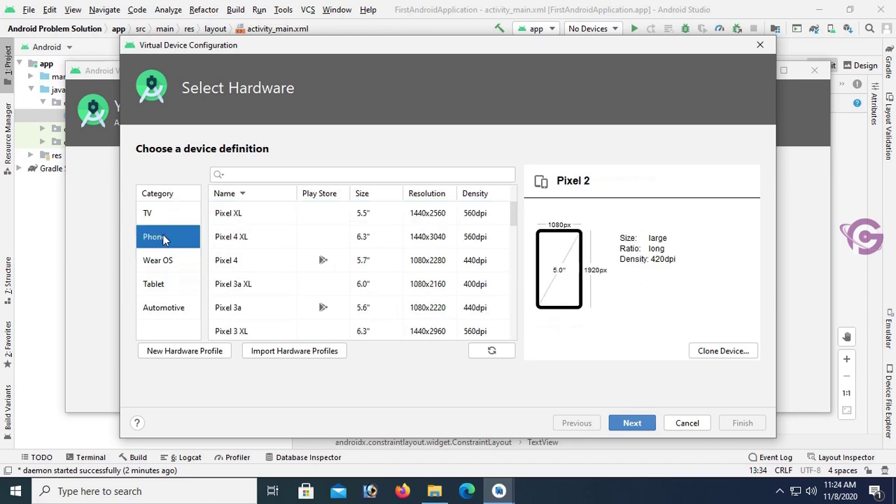
{"action": "scroll", "coordinate": [316, 235], "scroll_direction": "down", "scroll_amount": 1}
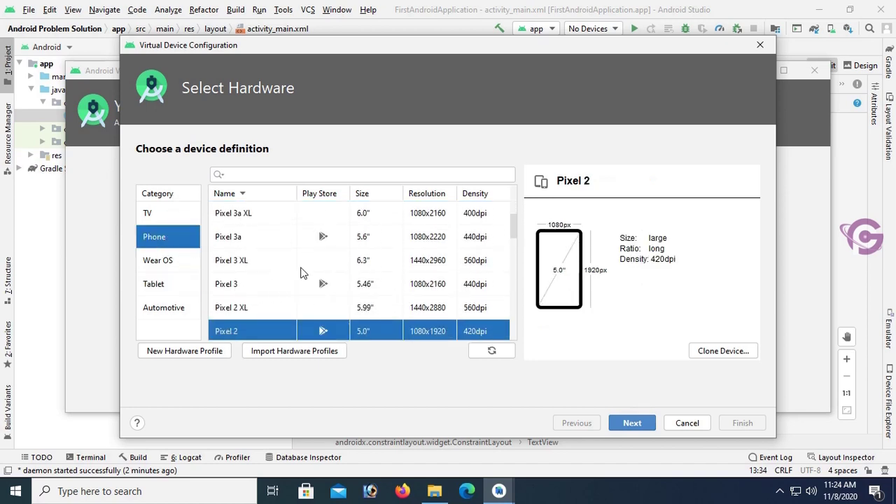
{"action": "left_click", "coordinate": [268, 285]}
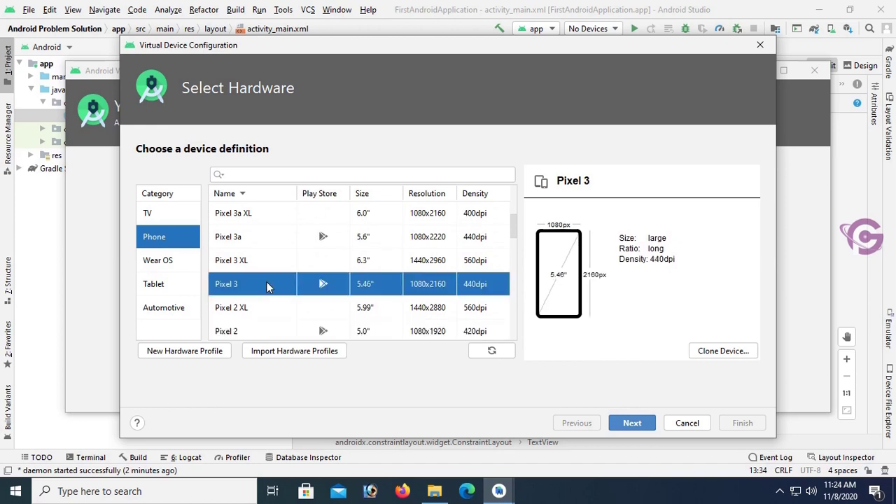
{"action": "left_click", "coordinate": [630, 425]}
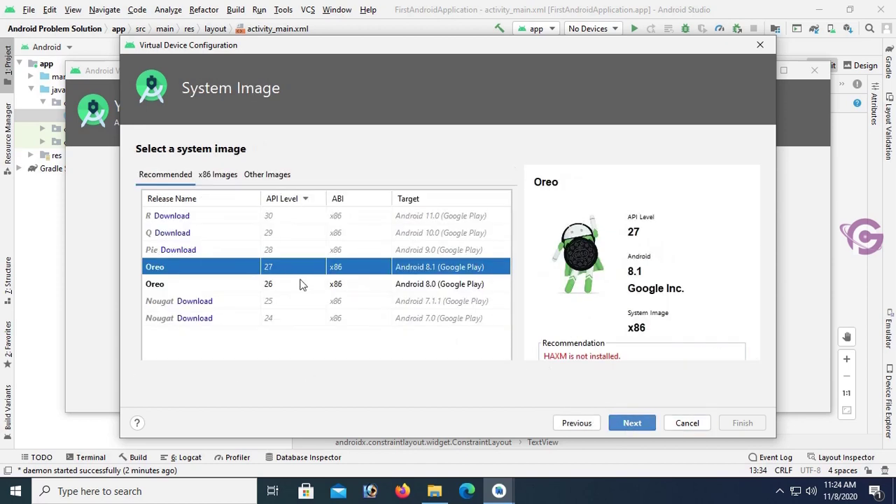
Step: Download and install the Pie API 28 system image, accepting the SDK license
{"action": "left_click", "coordinate": [236, 253]}
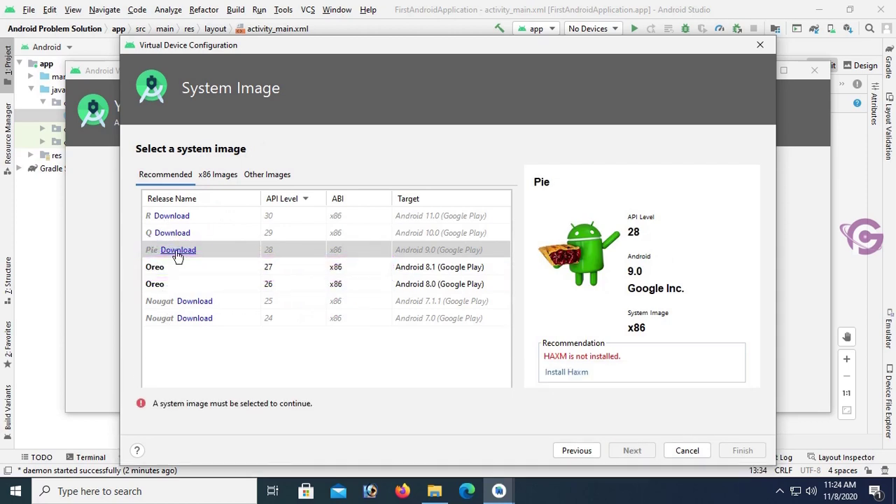
{"action": "left_click", "coordinate": [177, 251]}
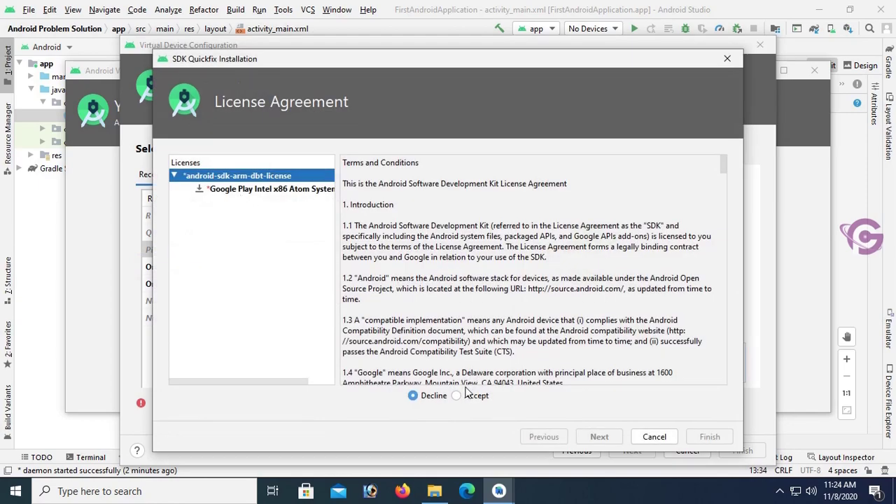
{"action": "scroll", "coordinate": [472, 288], "scroll_direction": "down", "scroll_amount": 5}
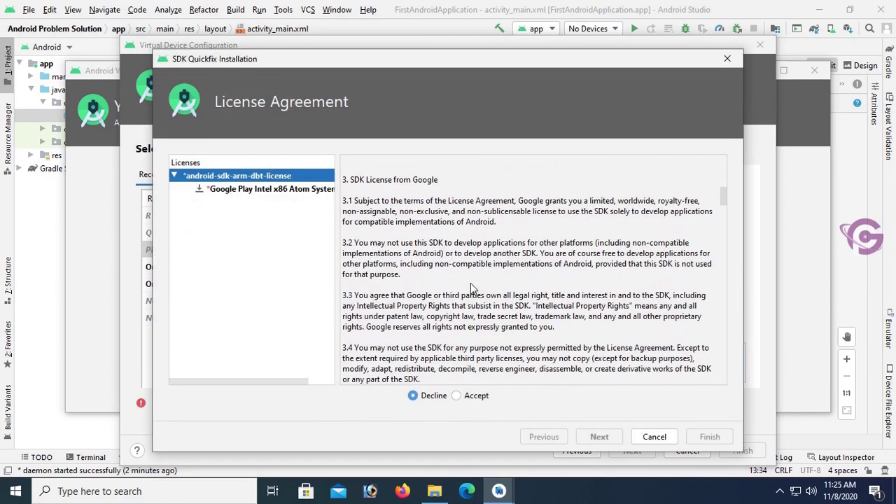
{"action": "scroll", "coordinate": [482, 273], "scroll_direction": "down", "scroll_amount": 5}
{"action": "left_click", "coordinate": [456, 396]}
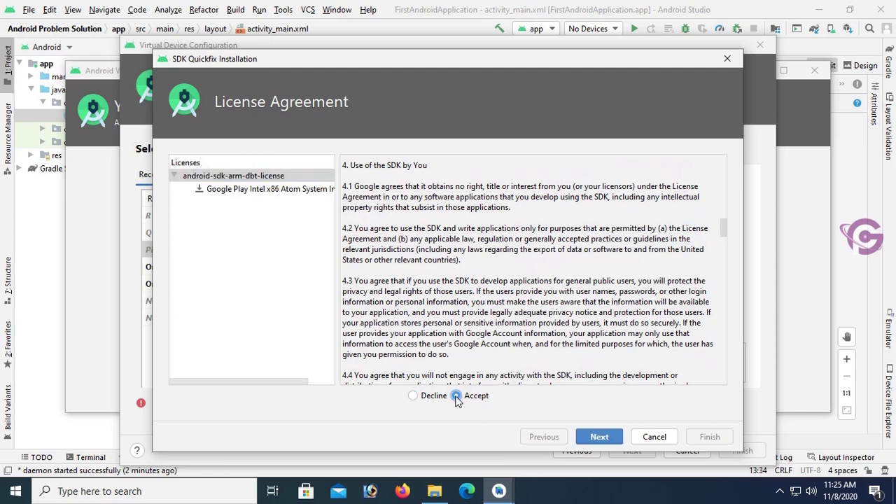
{"action": "left_click", "coordinate": [601, 436]}
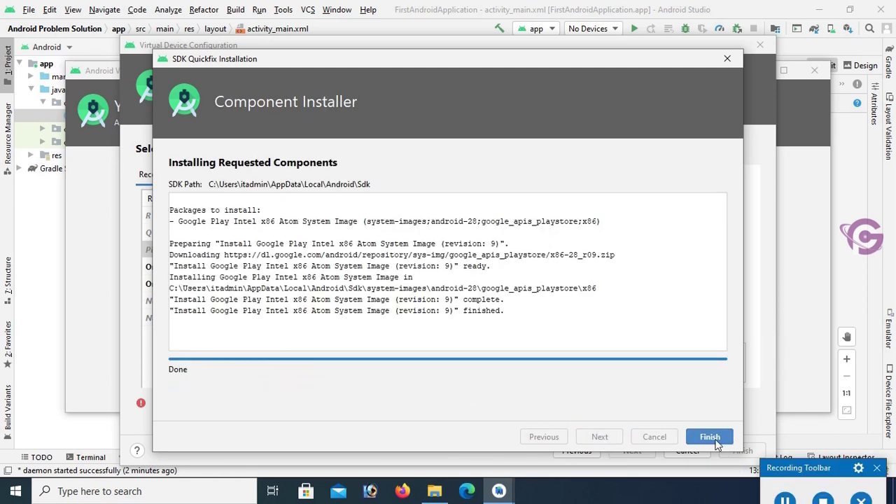
{"action": "left_click", "coordinate": [709, 437]}
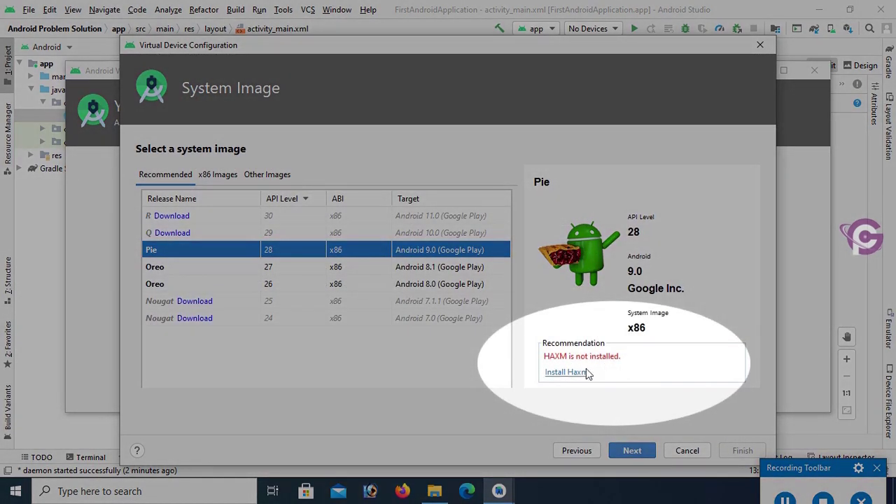
Step: Install Intel HAXM with a 4,128 MiB RAM allocation, then continue to configuration verification
{"action": "left_click", "coordinate": [566, 372]}
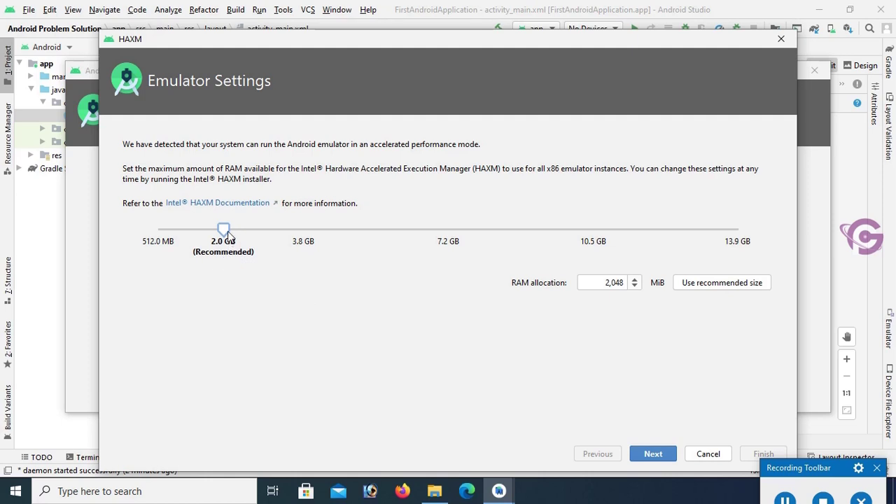
{"action": "left_click_drag", "start_coordinate": [226, 233], "coordinate": [310, 231]}
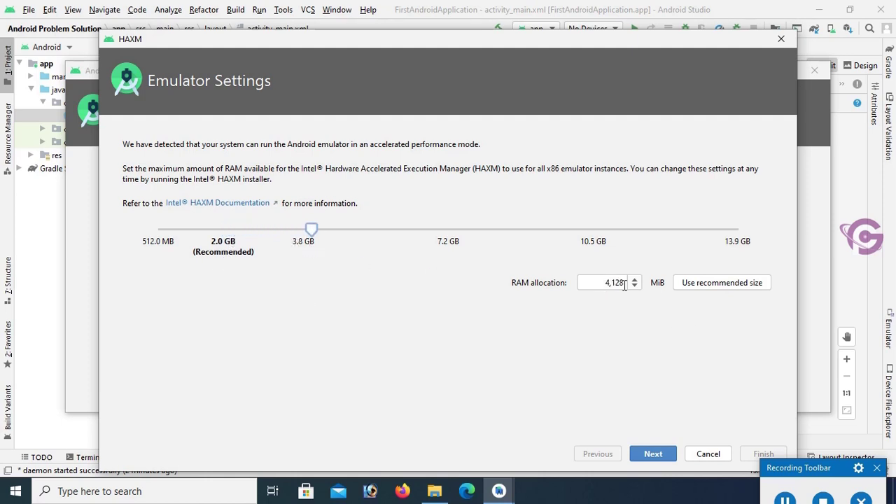
{"action": "left_click", "coordinate": [652, 457]}
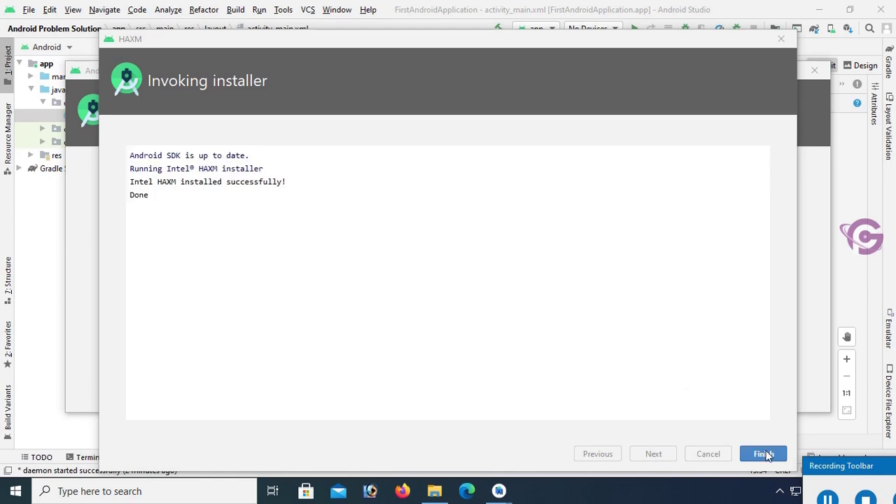
{"action": "left_click", "coordinate": [766, 454]}
{"action": "left_click", "coordinate": [628, 455]}
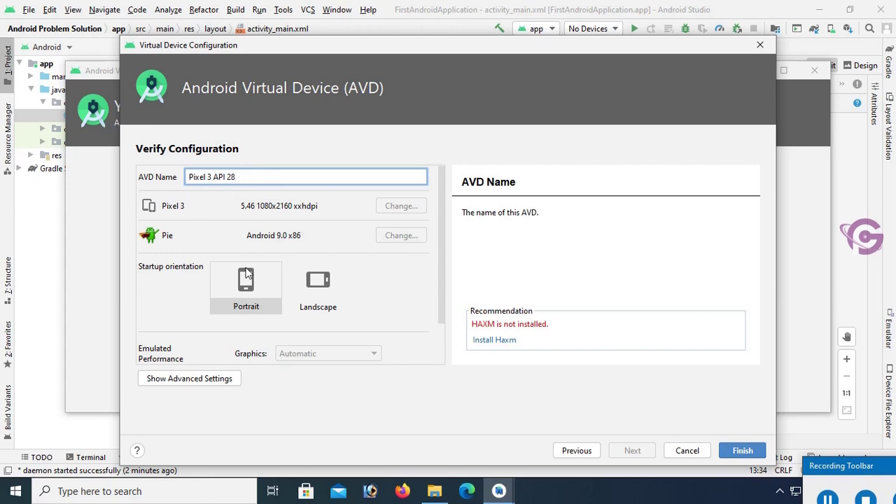
Step: Create the Pixel 3 API 28 virtual device in portrait orientation and close the AVD Manager
{"action": "left_click", "coordinate": [250, 293]}
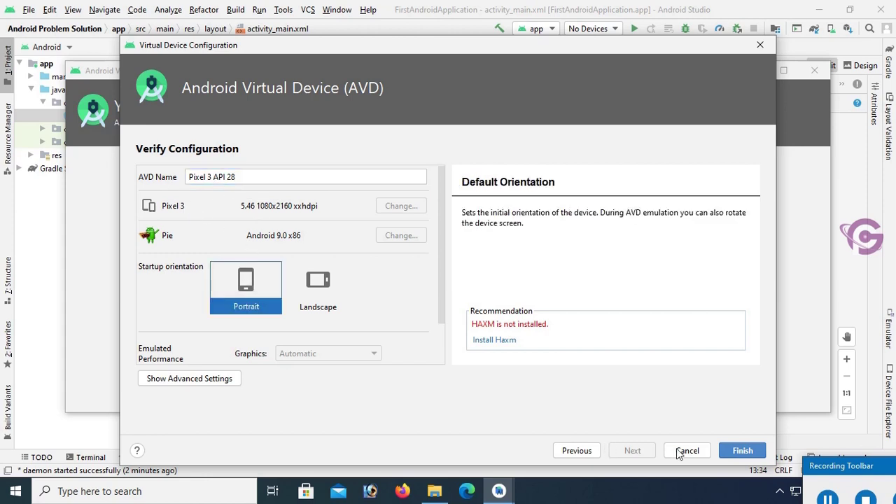
{"action": "left_click", "coordinate": [754, 452]}
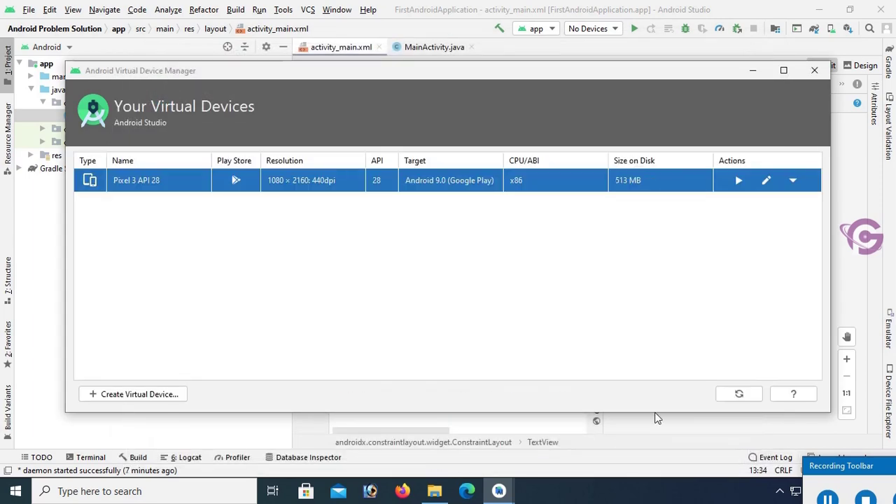
{"action": "left_click", "coordinate": [792, 180]}
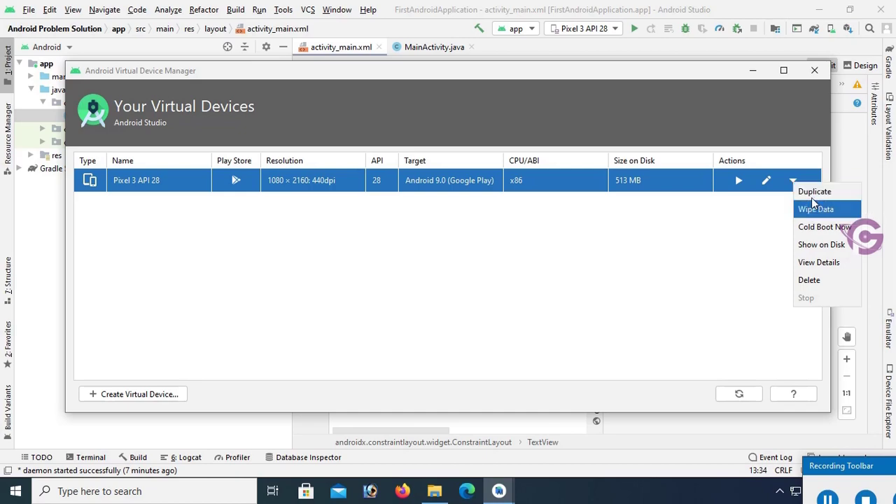
{"action": "left_click", "coordinate": [814, 71]}
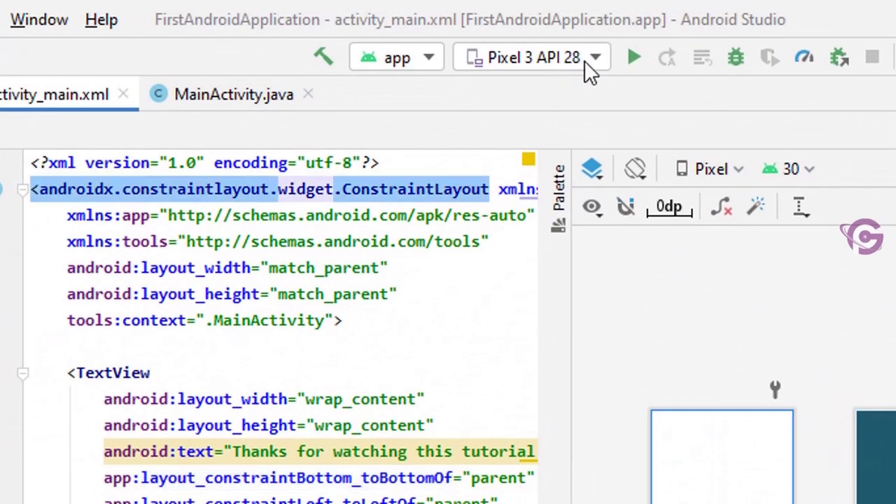
Step: Choose Pixel 3 API 28 as the target device and run the app
{"action": "left_click", "coordinate": [603, 63]}
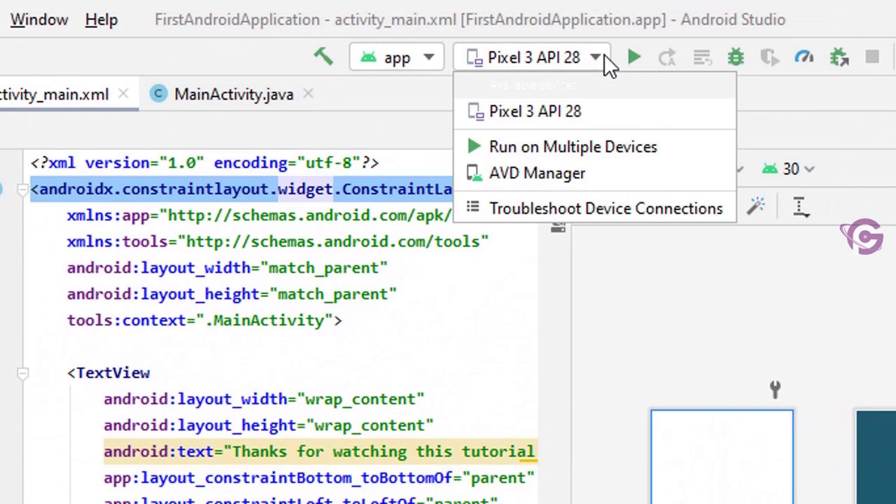
{"action": "left_click", "coordinate": [526, 119]}
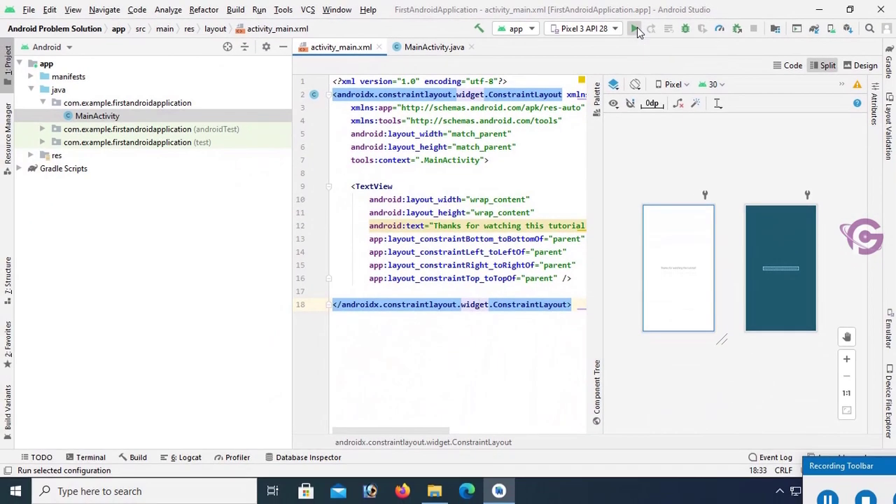
{"action": "left_click", "coordinate": [634, 58]}
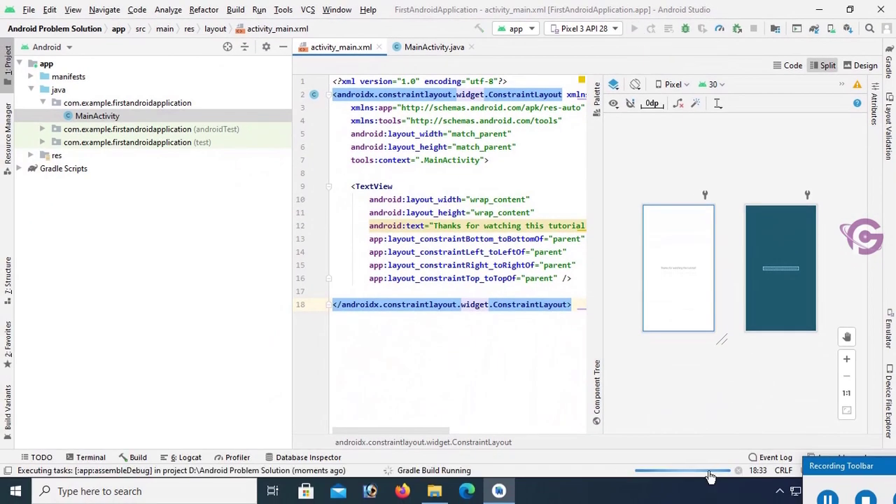